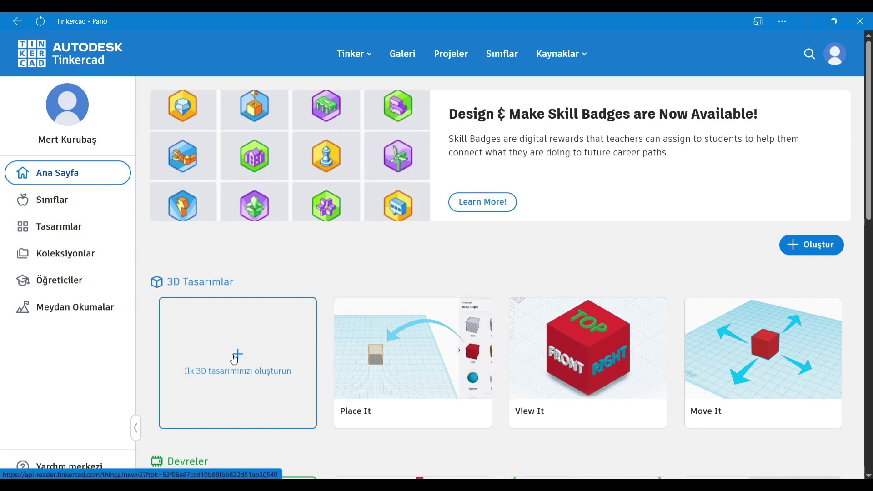
Create a new 3D design from the dashboard, opening the empty 'Fabulous Lahdi' design.
{"action": "left_click", "coordinate": [234, 360]}
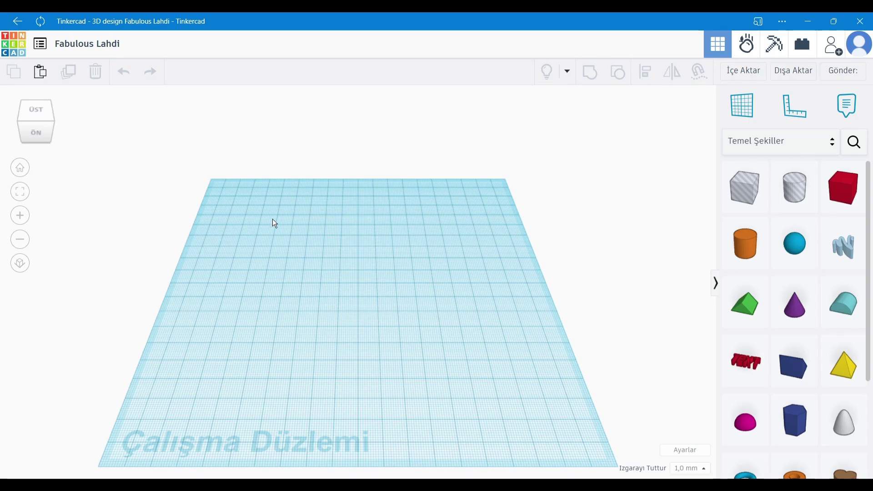
Inspect the empty workplane by zooming, orbiting, and using the top, front, and home views.
{"action": "scroll", "coordinate": [272, 219], "scroll_direction": "down", "scroll_amount": 2}
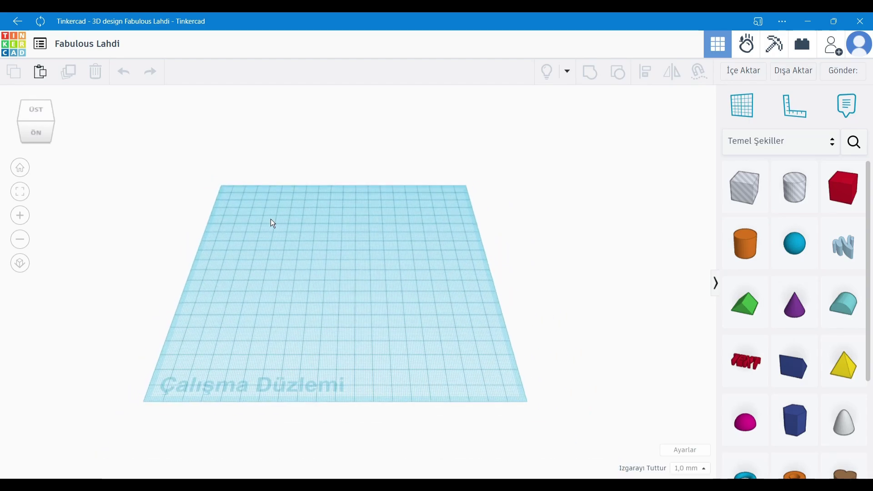
{"action": "mouse_move", "coordinate": [273, 224]}
{"action": "middle_mouse_down"}
{"action": "mouse_move", "coordinate": [317, 206]}
{"action": "mouse_move", "coordinate": [319, 250]}
{"action": "middle_mouse_up"}
{"action": "right_click_drag", "start_coordinate": [319, 249], "coordinate": [365, 288]}
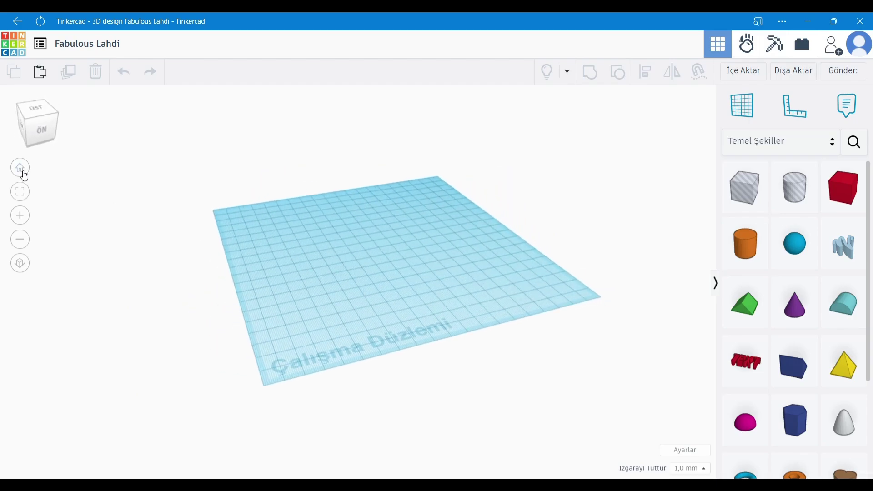
{"action": "left_click", "coordinate": [20, 168]}
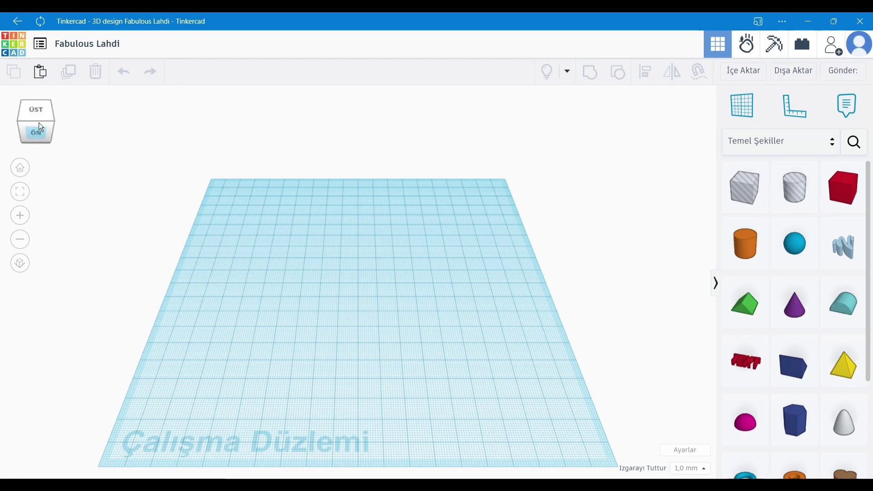
{"action": "left_click", "coordinate": [37, 111]}
{"action": "left_click", "coordinate": [43, 135]}
{"action": "left_click", "coordinate": [42, 105]}
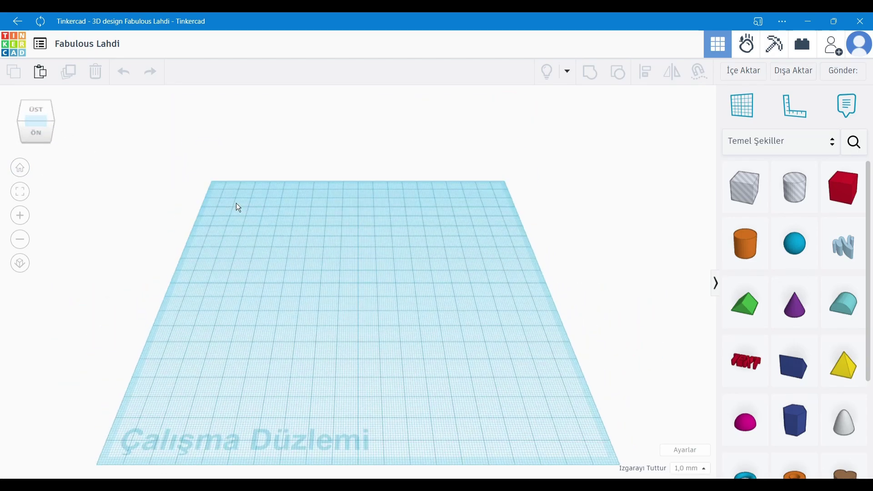
{"action": "mouse_move", "coordinate": [391, 281]}
{"action": "right_mouse_down"}
{"action": "mouse_move", "coordinate": [386, 272]}
{"action": "mouse_move", "coordinate": [383, 299]}
{"action": "mouse_move", "coordinate": [407, 278]}
{"action": "right_mouse_up"}
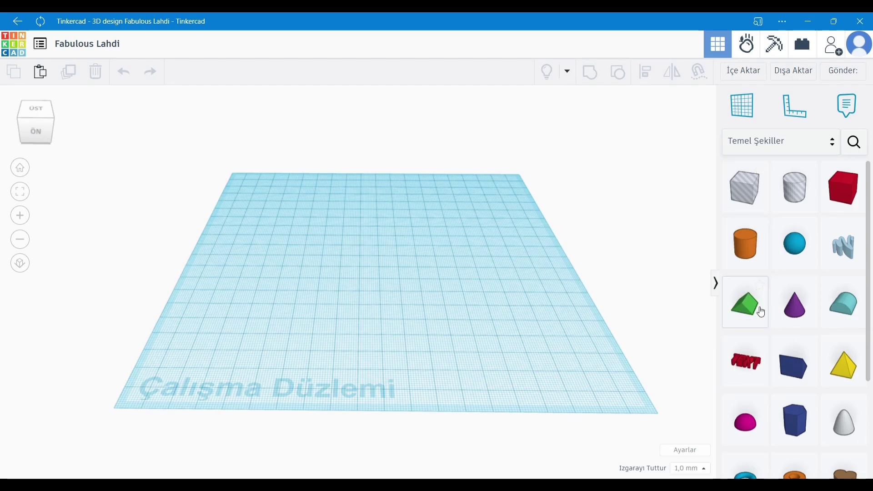
Place a Text shape on the workplane and change its wording to 'M E R T'.
{"action": "left_click", "coordinate": [746, 364]}
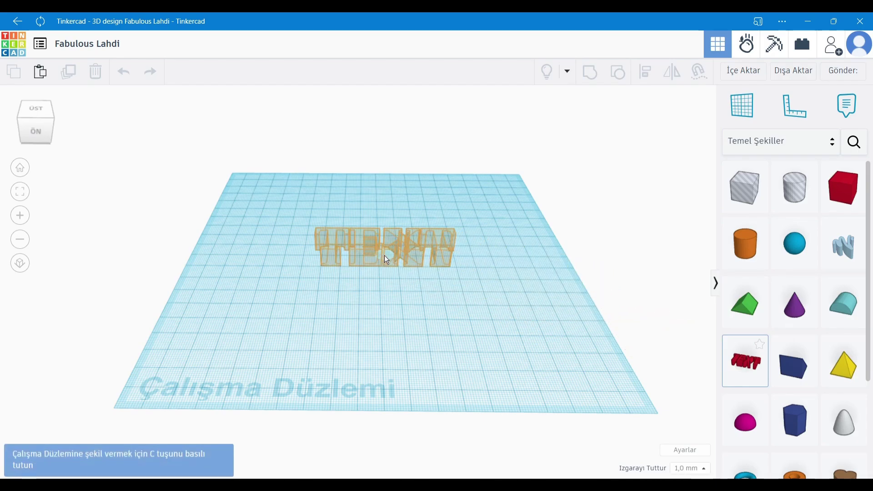
{"action": "left_click", "coordinate": [384, 255]}
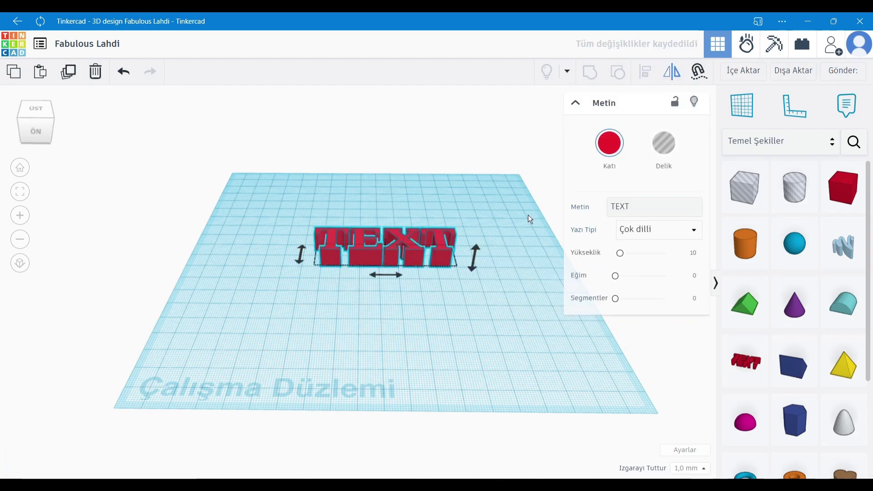
{"action": "left_click_drag", "start_coordinate": [641, 207], "coordinate": [567, 210]}
{"action": "type", "text": "M"}
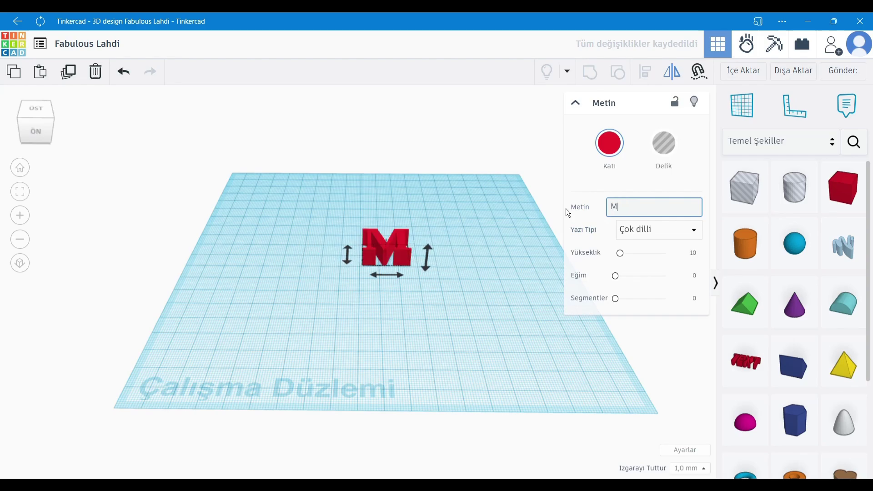
{"action": "type", "text": "RT"}
{"action": "key", "text": "BackSpace"}
{"action": "key", "text": "BackSpace"}
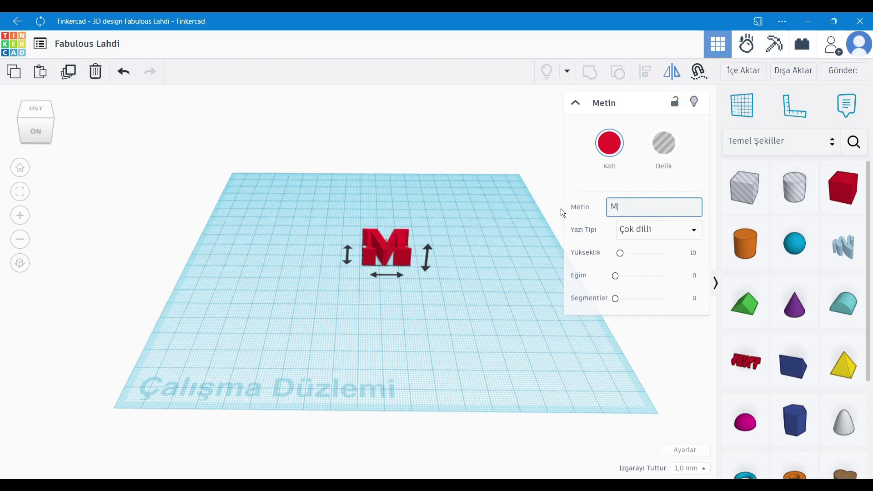
{"action": "type", "text": "ERT"}
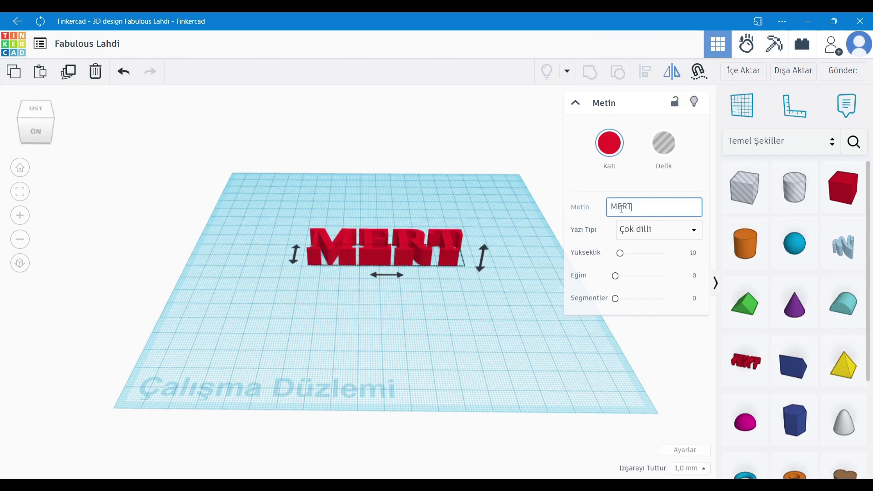
{"action": "left_click", "coordinate": [619, 208]}
{"action": "left_click", "coordinate": [627, 209]}
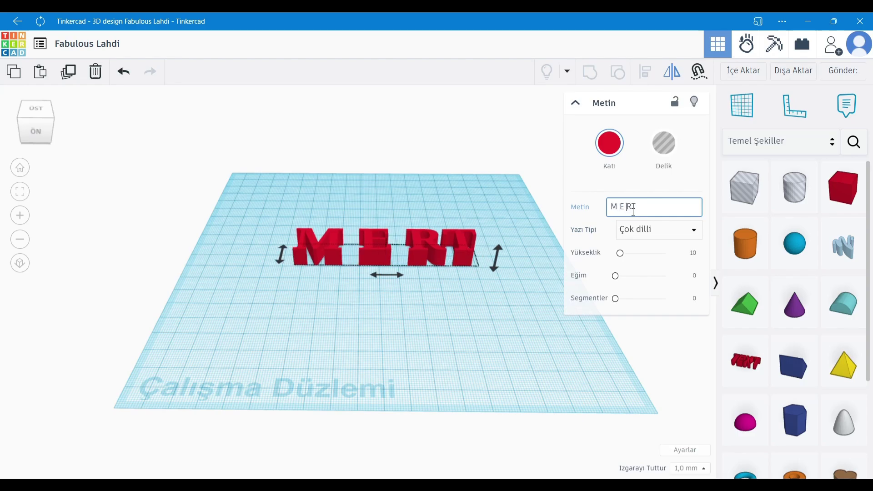
{"action": "left_click", "coordinate": [633, 207]}
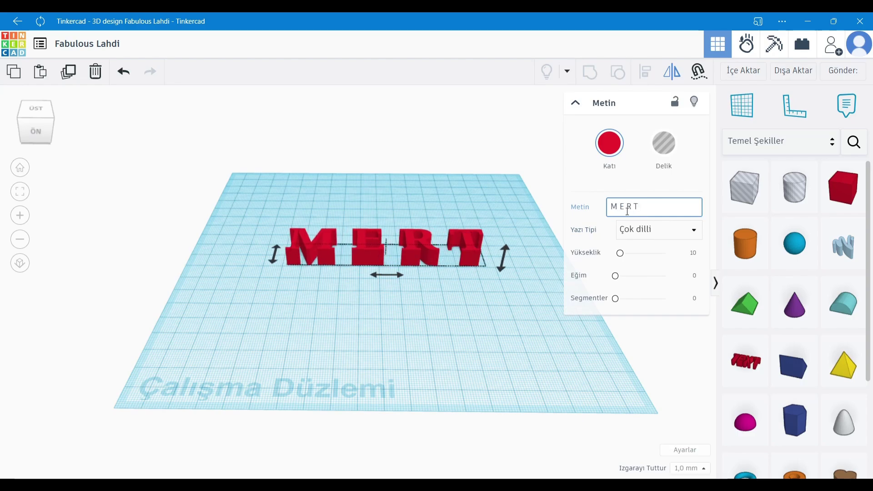
Switch the MERT text's font to Serif.
{"action": "left_click", "coordinate": [460, 308]}
{"action": "left_click", "coordinate": [416, 245]}
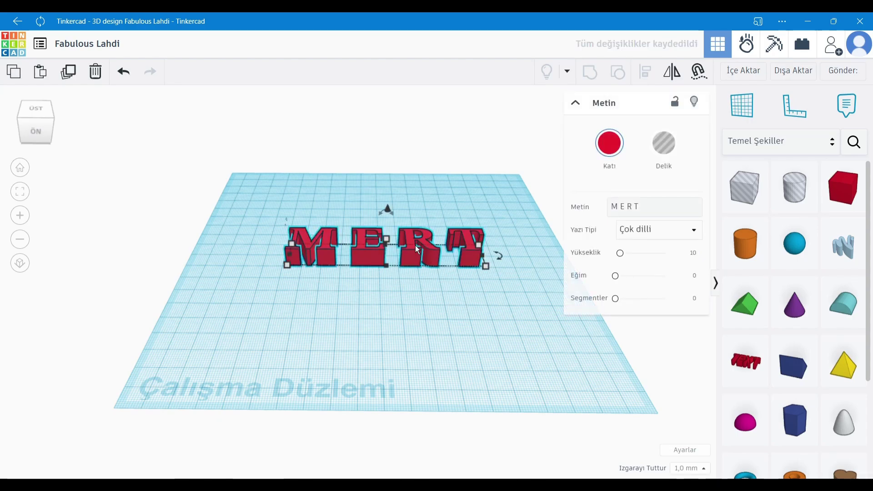
{"action": "left_click", "coordinate": [643, 229]}
{"action": "left_click", "coordinate": [641, 267]}
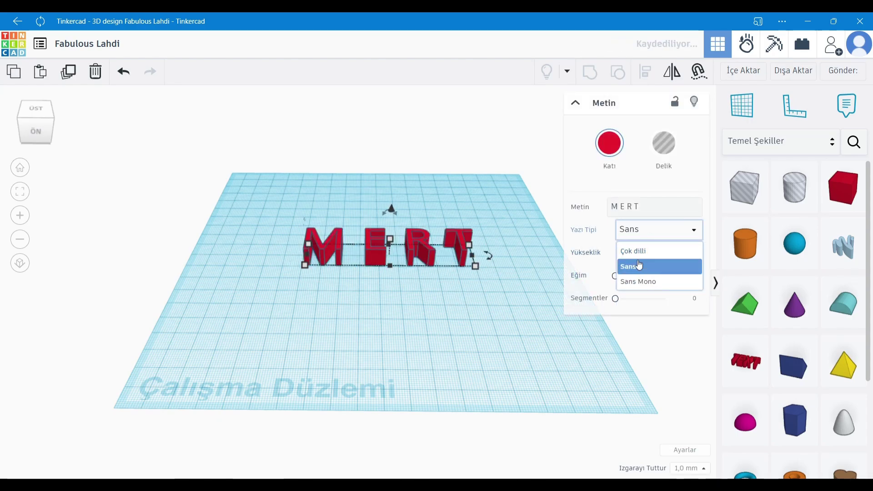
{"action": "left_click", "coordinate": [639, 231]}
{"action": "left_click", "coordinate": [633, 283]}
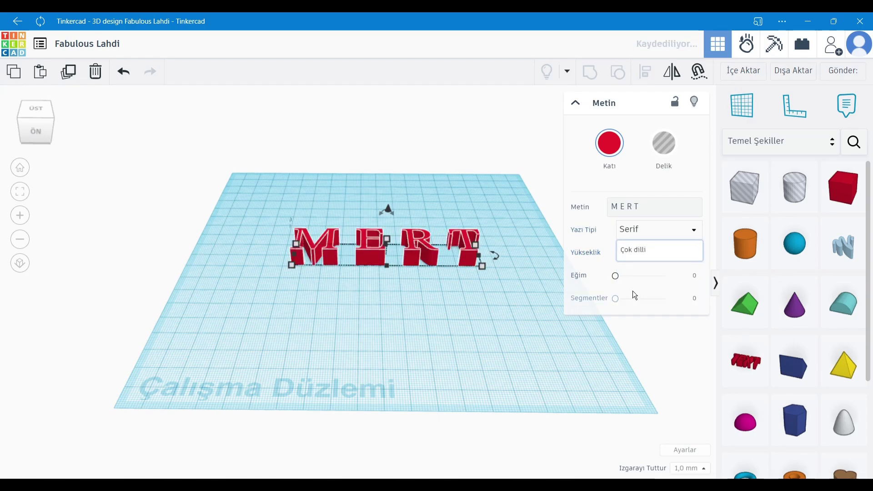
{"action": "left_click", "coordinate": [479, 306]}
{"action": "left_click", "coordinate": [414, 251]}
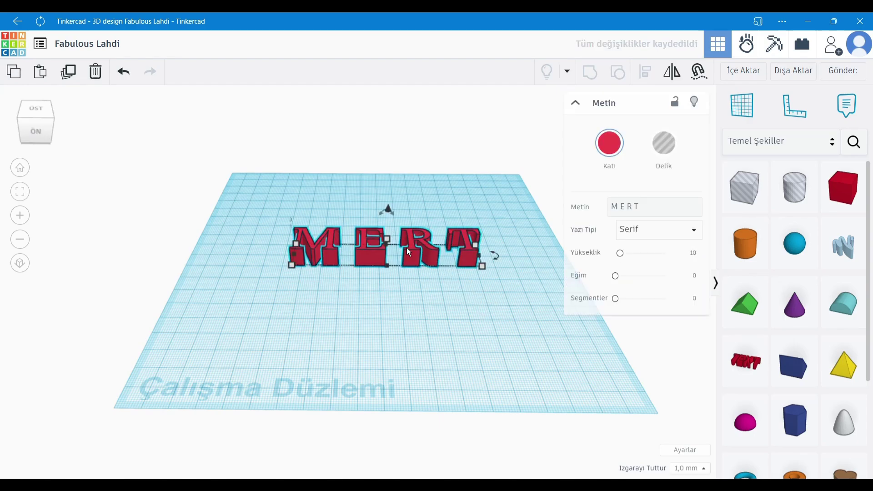
Tip MERT 90° upright, then turn it -90° so it runs front to back.
{"action": "left_click", "coordinate": [381, 326]}
{"action": "right_click_drag", "start_coordinate": [381, 325], "coordinate": [383, 260]}
{"action": "left_click", "coordinate": [381, 256]}
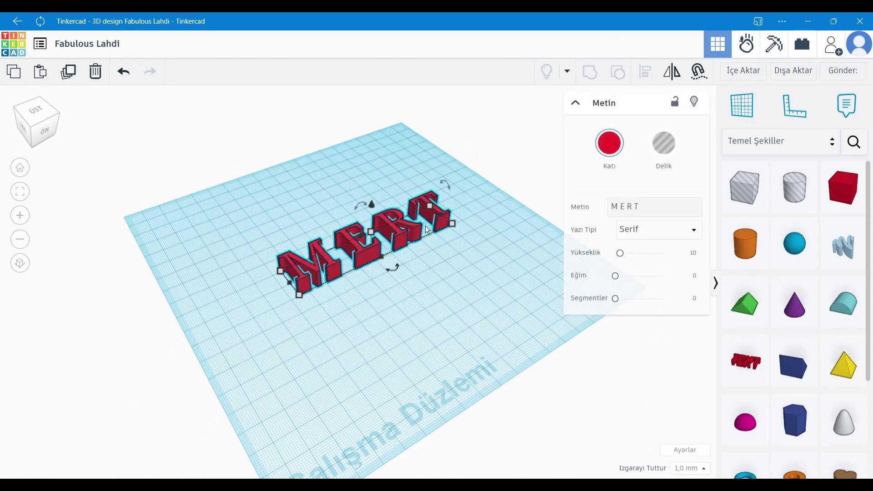
{"action": "left_click_drag", "start_coordinate": [448, 179], "coordinate": [466, 216]}
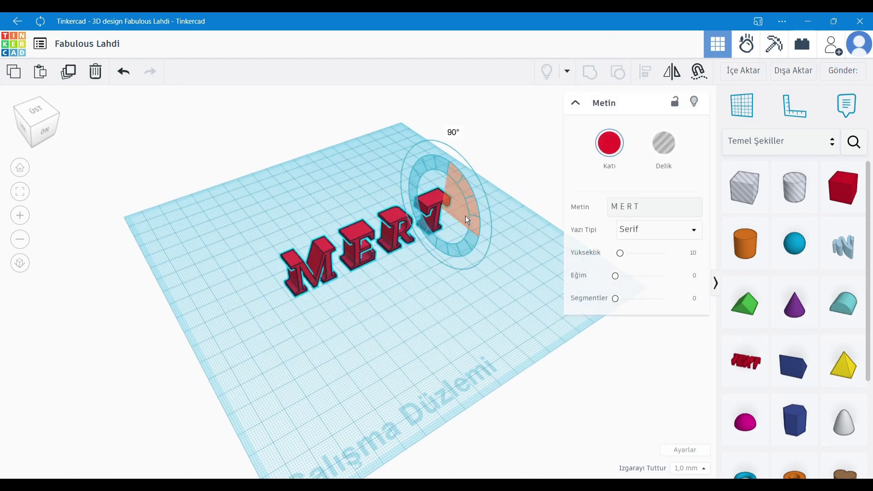
{"action": "left_click", "coordinate": [322, 314]}
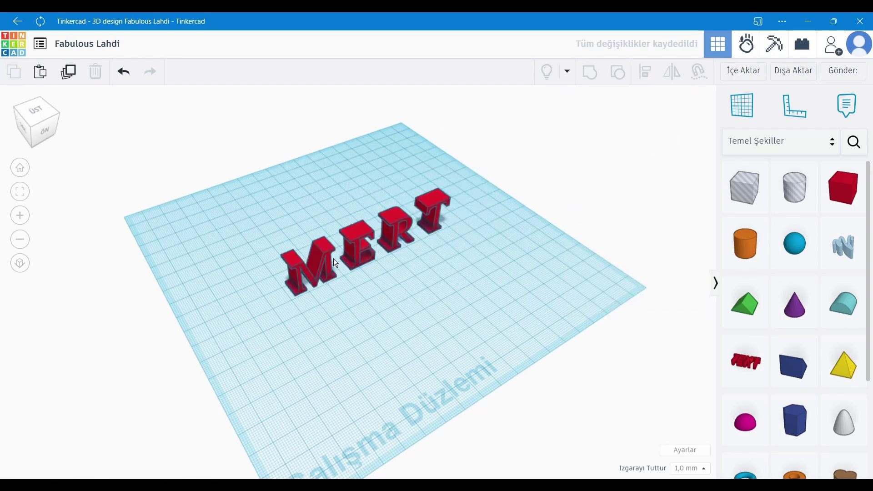
{"action": "left_click", "coordinate": [363, 243]}
{"action": "mouse_move", "coordinate": [391, 261]}
{"action": "left_mouse_down"}
{"action": "mouse_move", "coordinate": [418, 232]}
{"action": "mouse_move", "coordinate": [417, 248]}
{"action": "left_mouse_up"}
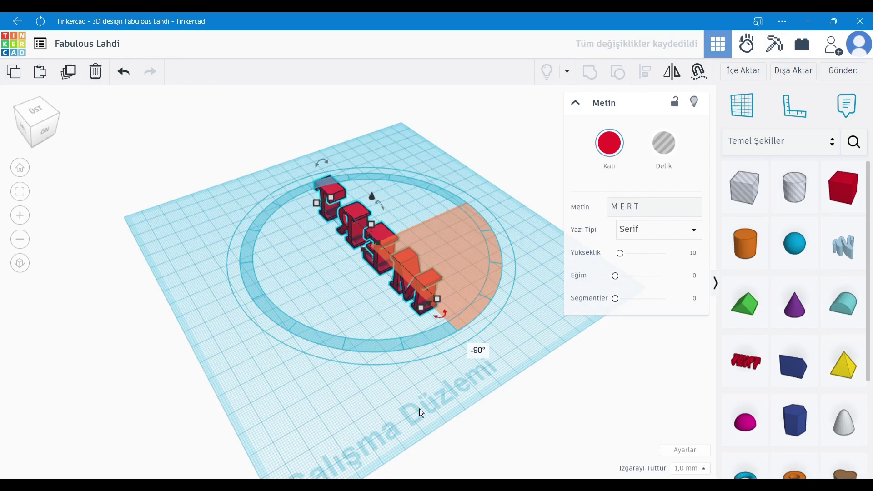
{"action": "left_click", "coordinate": [389, 406]}
Set the MERT text's elevation to 0 so it rests on the workplane.
{"action": "right_click_drag", "start_coordinate": [357, 349], "coordinate": [331, 312]}
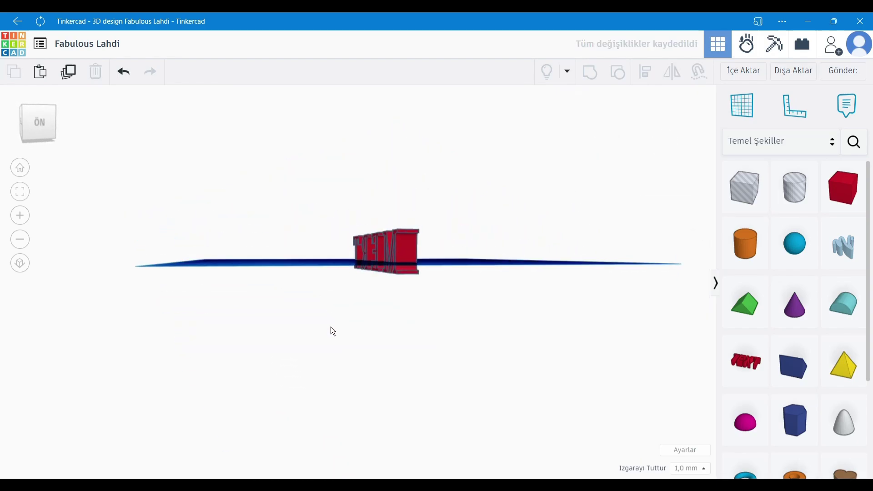
{"action": "right_click_drag", "start_coordinate": [320, 263], "coordinate": [362, 258]}
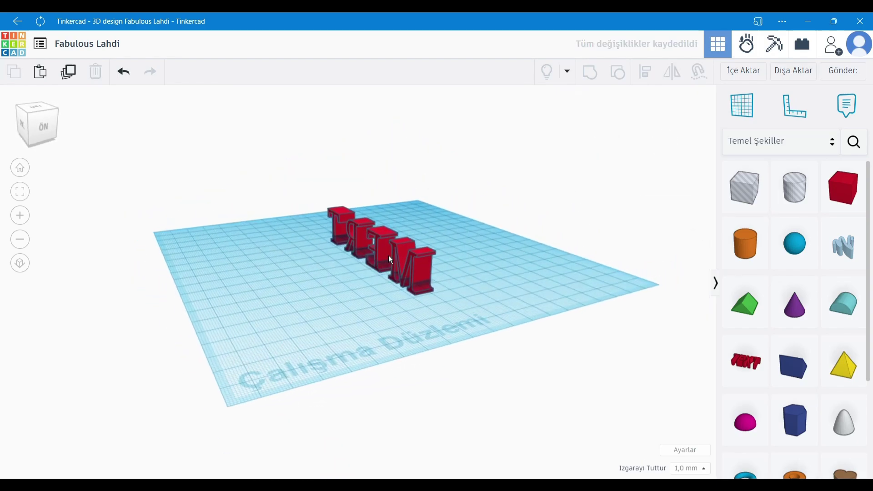
{"action": "left_click", "coordinate": [383, 252]}
{"action": "left_click_drag", "start_coordinate": [373, 186], "coordinate": [375, 166]}
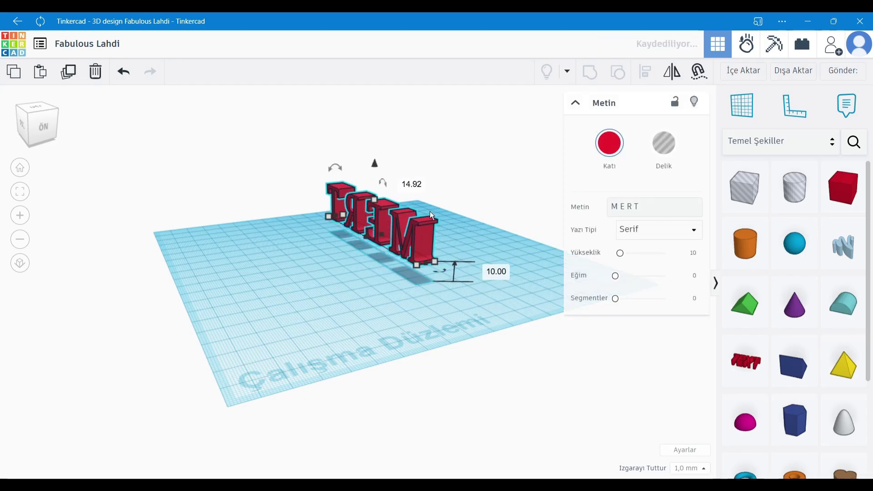
{"action": "left_click", "coordinate": [499, 274]}
{"action": "type", "text": "0"}
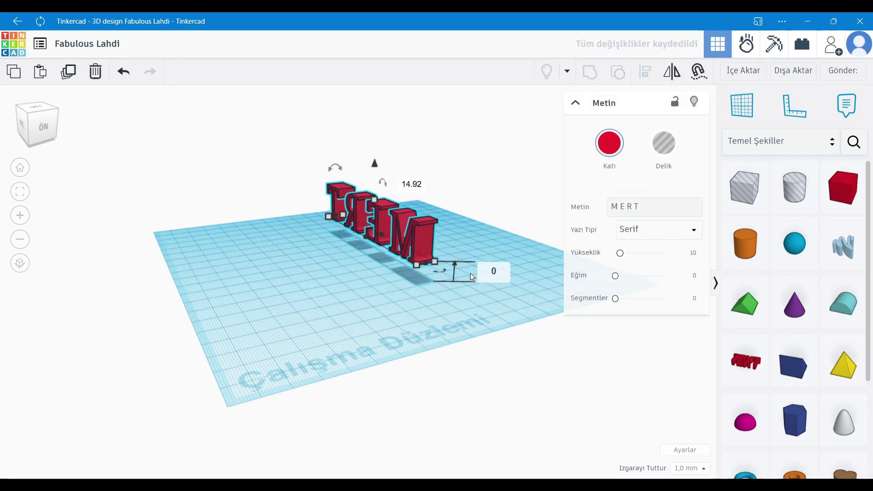
{"action": "key", "text": "Return"}
{"action": "left_click", "coordinate": [397, 320]}
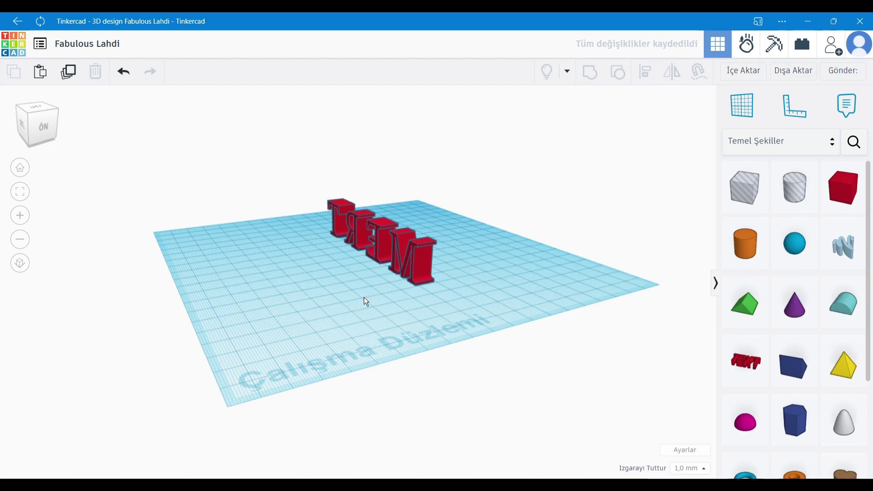
{"action": "right_click_drag", "start_coordinate": [364, 301], "coordinate": [333, 282]}
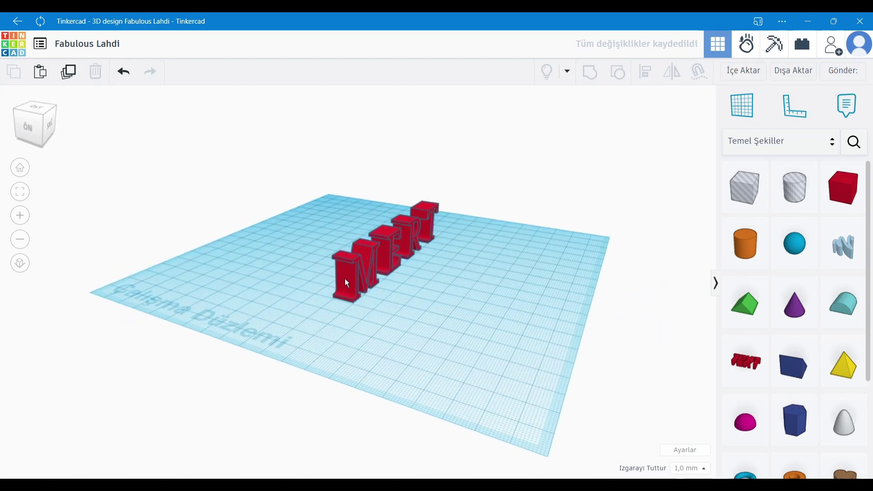
Resize the MERT text to a 100 × 100 mm footprint.
{"action": "left_click", "coordinate": [344, 279]}
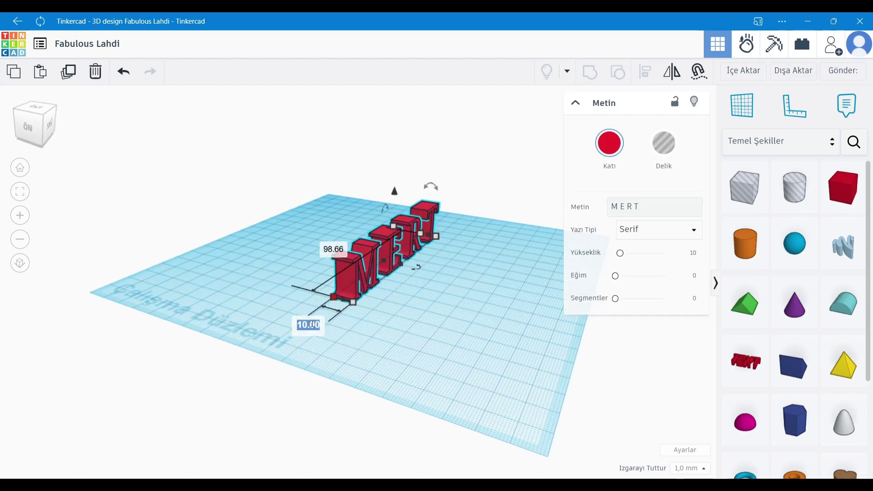
{"action": "type", "text": "60"}
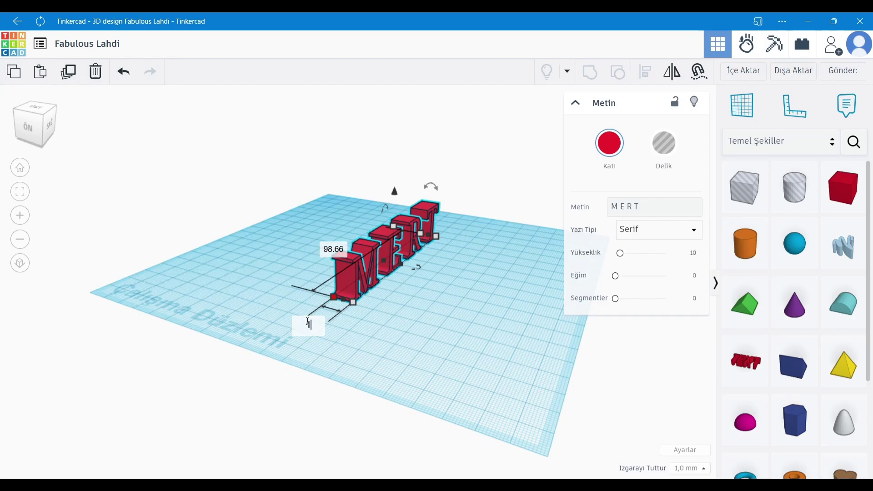
{"action": "type", "text": "100"}
{"action": "key", "text": "Return"}
{"action": "left_click", "coordinate": [397, 318]}
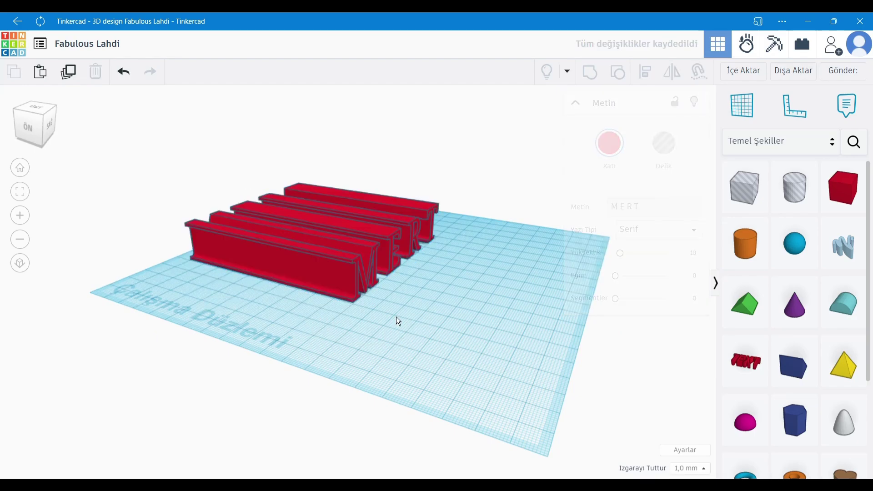
{"action": "right_click_drag", "start_coordinate": [397, 316], "coordinate": [369, 261]}
{"action": "left_click", "coordinate": [405, 273]}
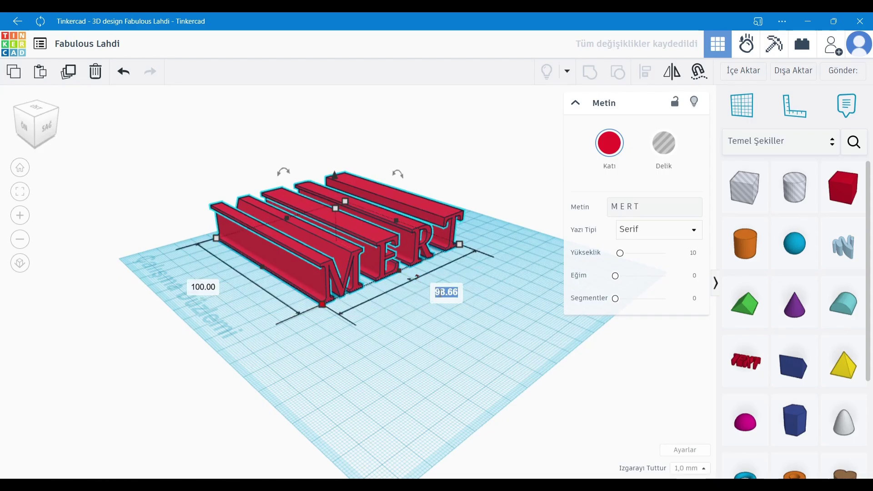
{"action": "type", "text": "100"}
{"action": "key", "text": "Return"}
Colour MERT yellow and drag it further back on the workplane.
{"action": "left_click", "coordinate": [605, 151]}
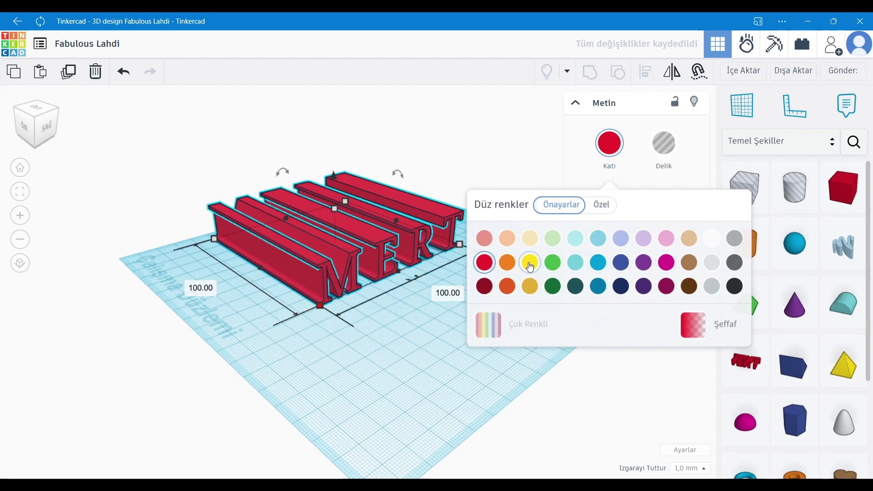
{"action": "left_click", "coordinate": [529, 267]}
{"action": "left_click", "coordinate": [383, 375]}
{"action": "left_click", "coordinate": [345, 278]}
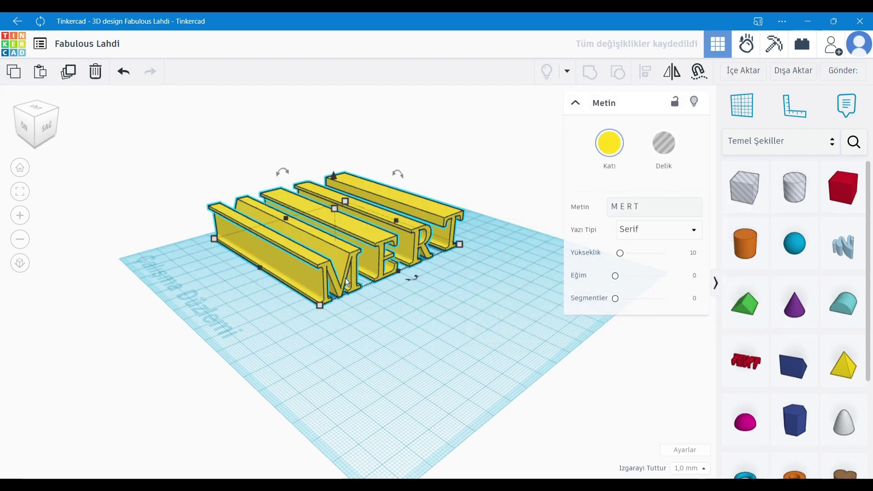
{"action": "left_click_drag", "start_coordinate": [345, 277], "coordinate": [532, 317]}
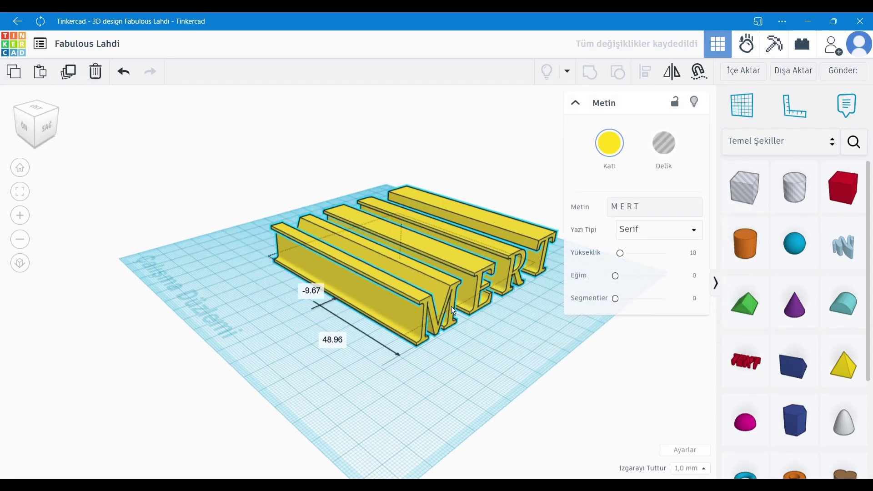
Turn the MERT text into a hole.
{"action": "left_click", "coordinate": [657, 147]}
{"action": "left_click", "coordinate": [283, 357]}
{"action": "right_click_drag", "start_coordinate": [344, 364], "coordinate": [371, 356]}
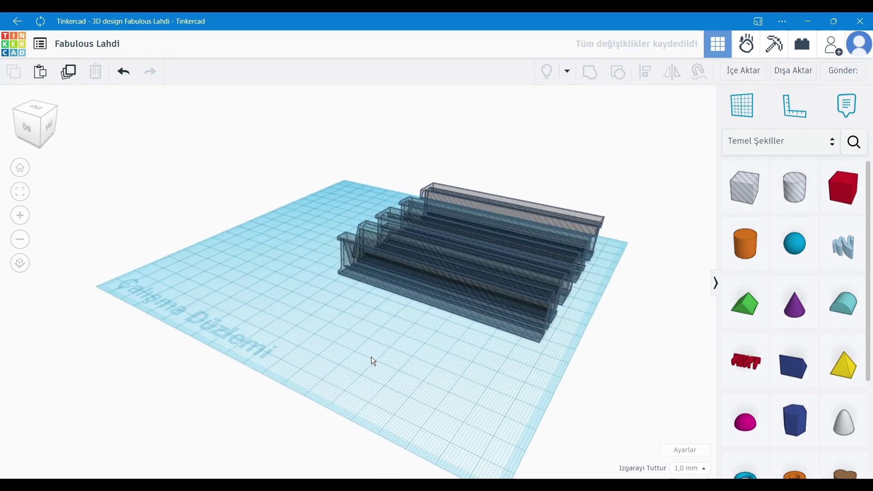
{"action": "left_click", "coordinate": [418, 295]}
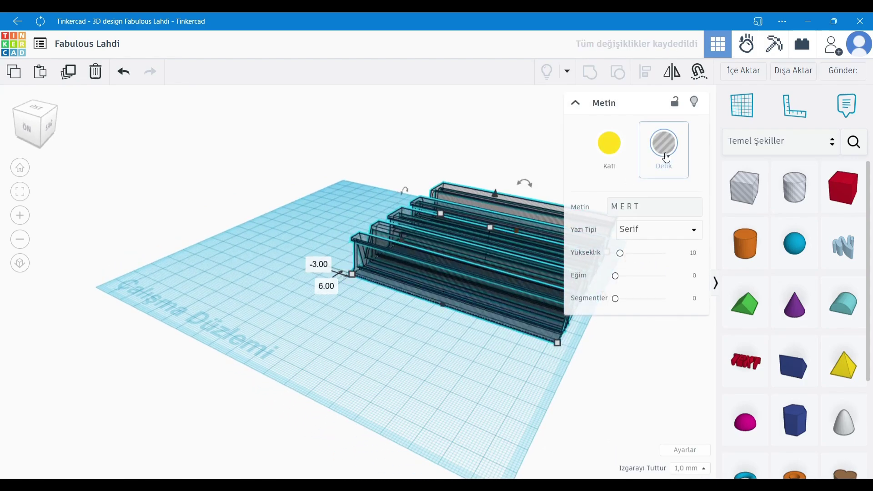
{"action": "left_click", "coordinate": [628, 381]}
Add a second Text shape reading 'M E T E'.
{"action": "left_click", "coordinate": [746, 363]}
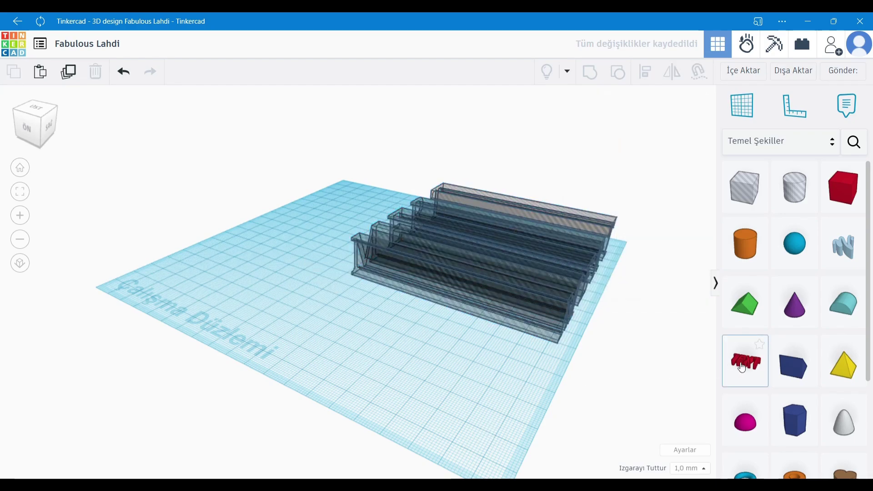
{"action": "left_click", "coordinate": [281, 315]}
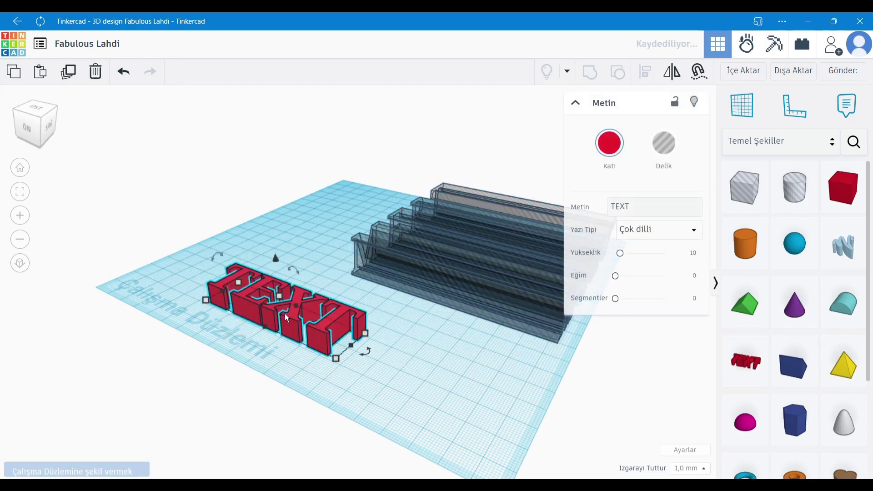
{"action": "left_click", "coordinate": [617, 214]}
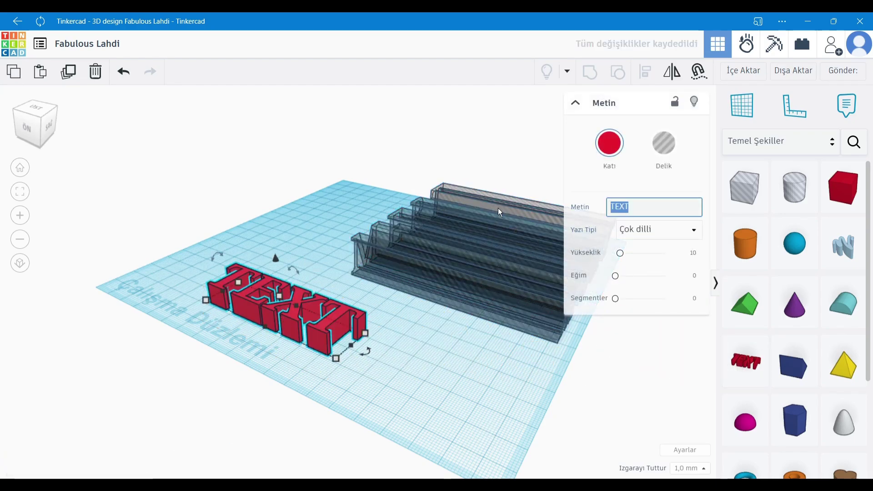
{"action": "left_click", "coordinate": [642, 207]}
{"action": "type", "text": "M E"}
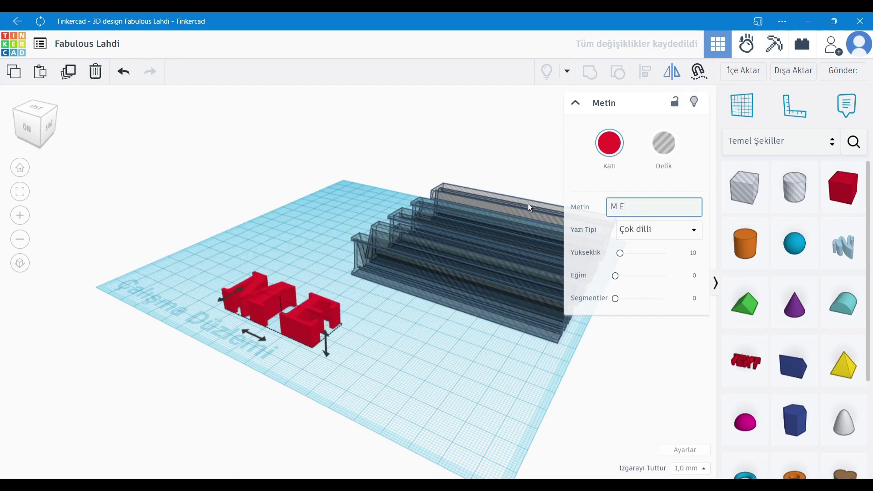
{"action": "type", "text": " TE"}
{"action": "key", "text": "BackSpace"}
{"action": "type", "text": "E"}
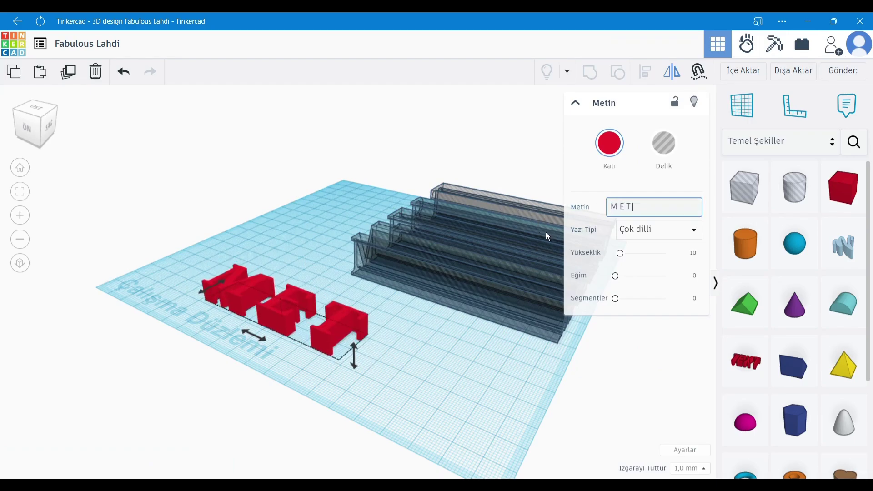
Set the METE text's font to Serif.
{"action": "left_click", "coordinate": [632, 241]}
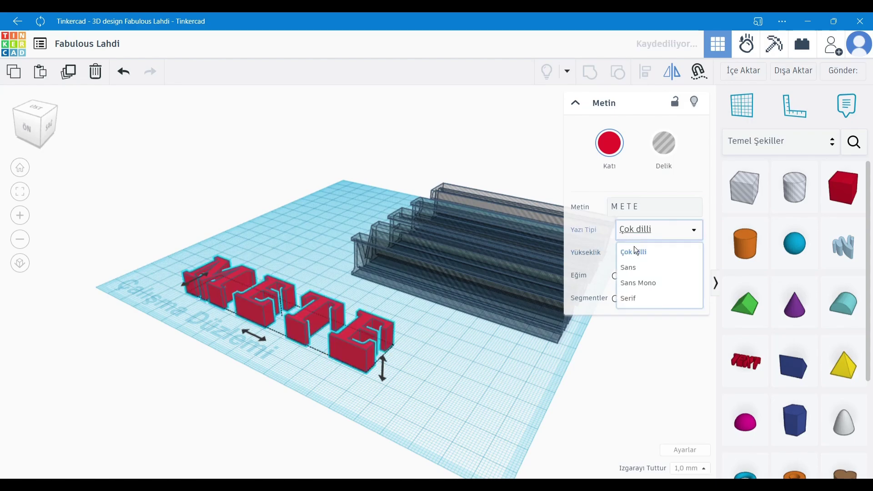
{"action": "left_click", "coordinate": [635, 298]}
{"action": "left_click", "coordinate": [238, 404]}
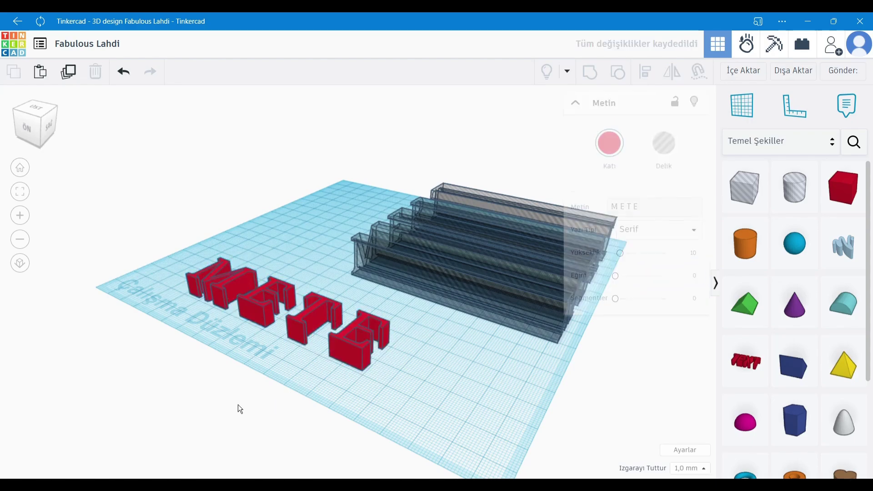
{"action": "mouse_move", "coordinate": [239, 405]}
{"action": "right_mouse_down"}
{"action": "mouse_move", "coordinate": [339, 408]}
{"action": "mouse_move", "coordinate": [356, 341]}
{"action": "right_mouse_up"}
{"action": "left_click", "coordinate": [358, 346]}
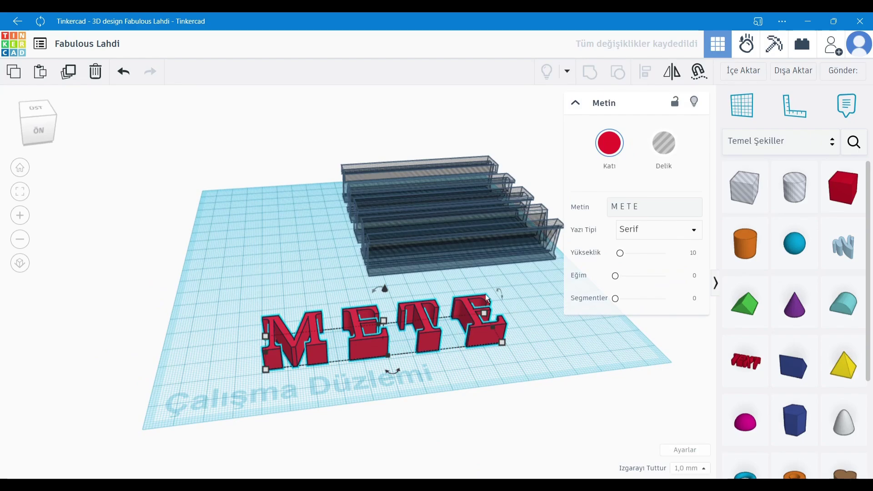
Rotate the METE letters 90° so they stand upright.
{"action": "left_click_drag", "start_coordinate": [501, 289], "coordinate": [509, 338]}
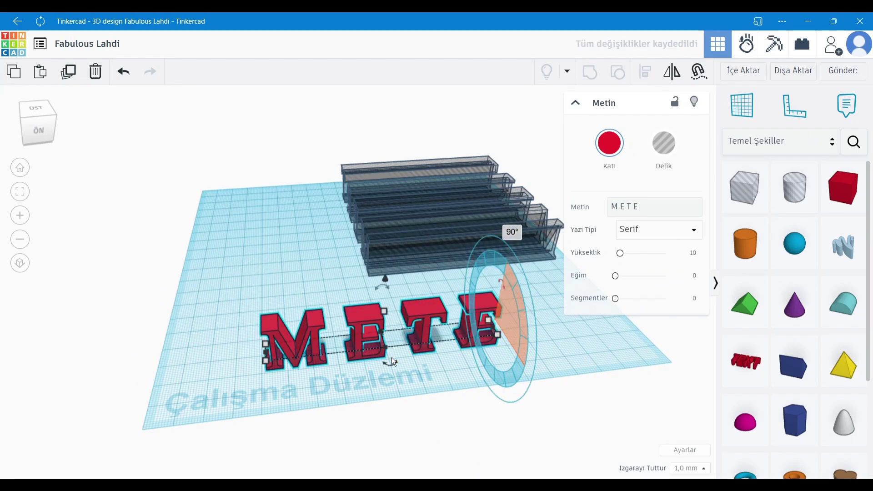
{"action": "left_click_drag", "start_coordinate": [392, 356], "coordinate": [392, 364]}
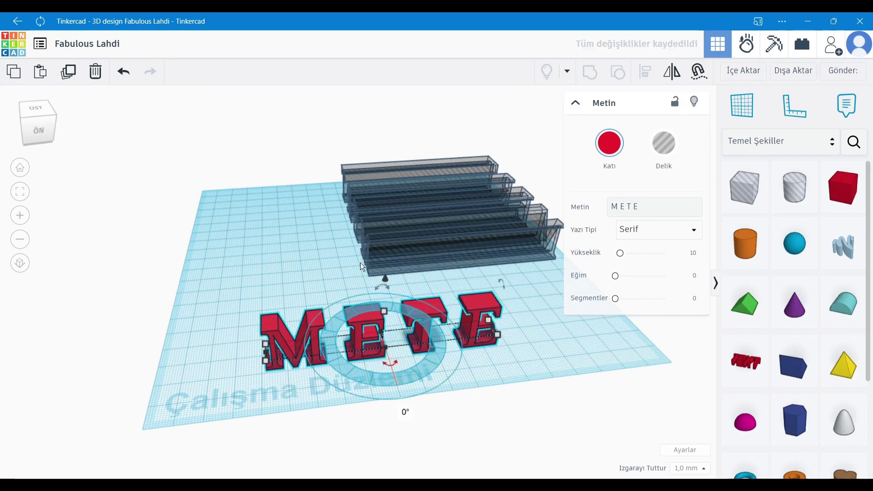
{"action": "left_click", "coordinate": [231, 258]}
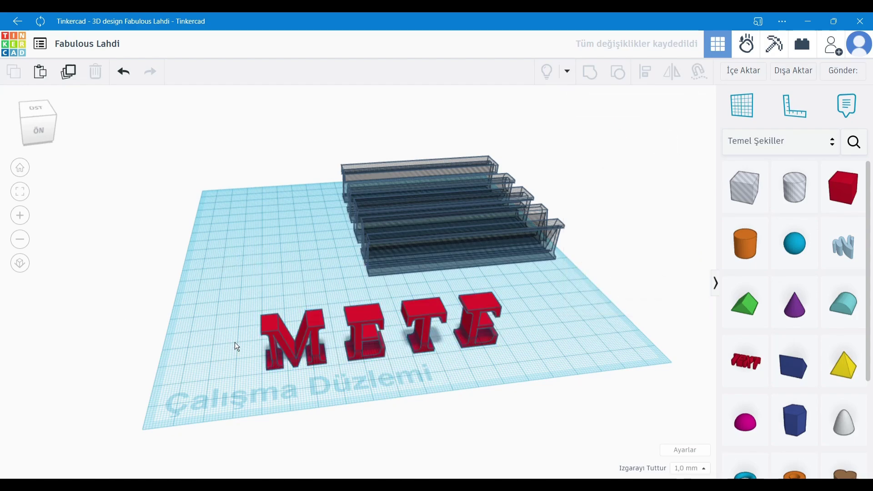
Nudge METE back on the workplane by 8 mm.
{"action": "left_click", "coordinate": [282, 346]}
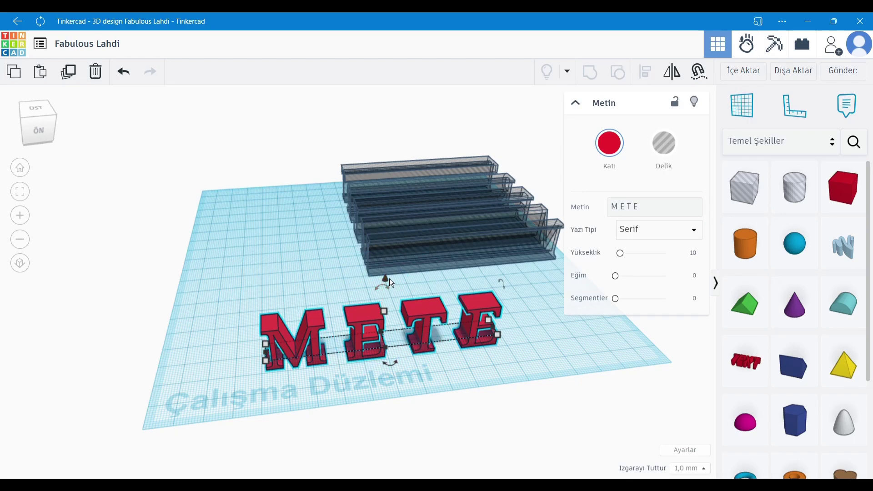
{"action": "key", "text": "Up"}
{"action": "key", "text": "Up"}
{"action": "key", "text": "Up"}
{"action": "key", "text": "Up"}
{"action": "key", "text": "Up"}
{"action": "left_click", "coordinate": [558, 336]}
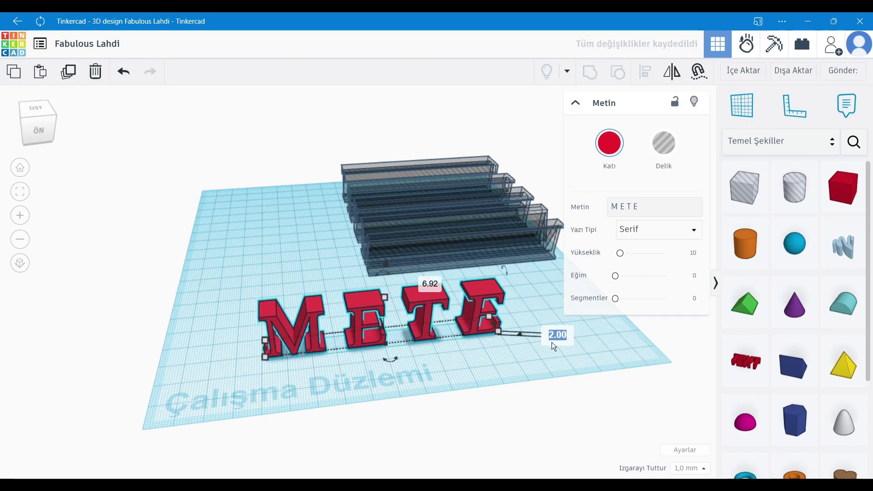
{"action": "type", "text": "8"}
{"action": "key", "text": "Return"}
{"action": "left_click", "coordinate": [430, 388]}
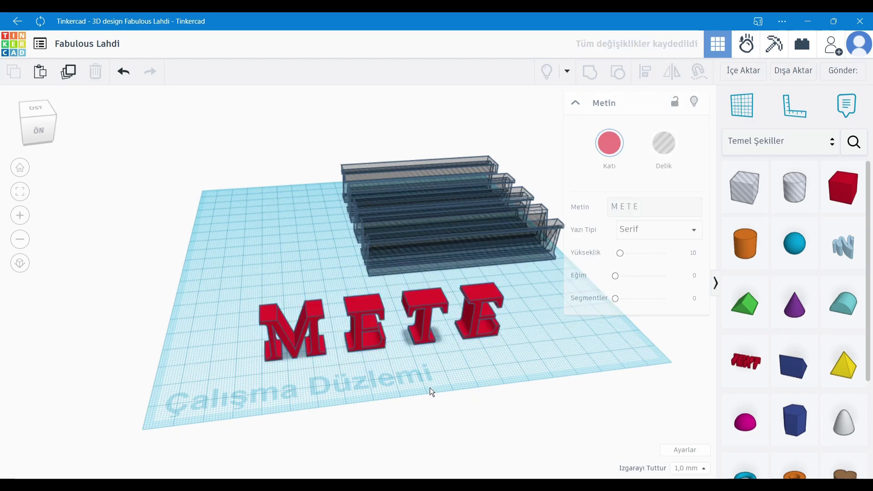
{"action": "left_click", "coordinate": [356, 331]}
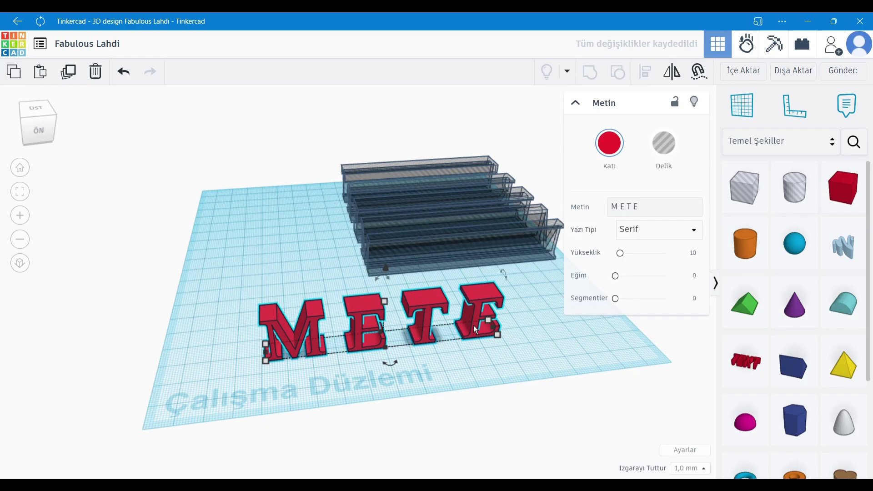
Make METE a hole 100 mm deep and 20 mm tall, then move it front-left.
{"action": "left_click", "coordinate": [660, 156]}
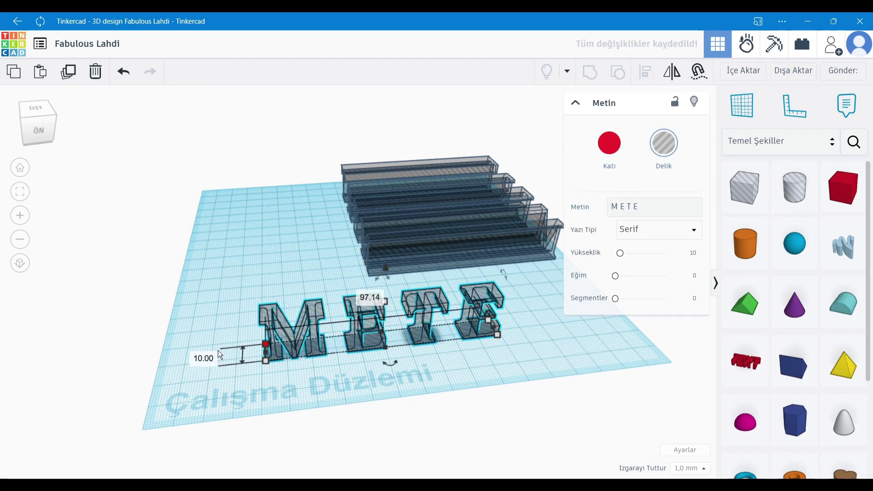
{"action": "left_click", "coordinate": [204, 354]}
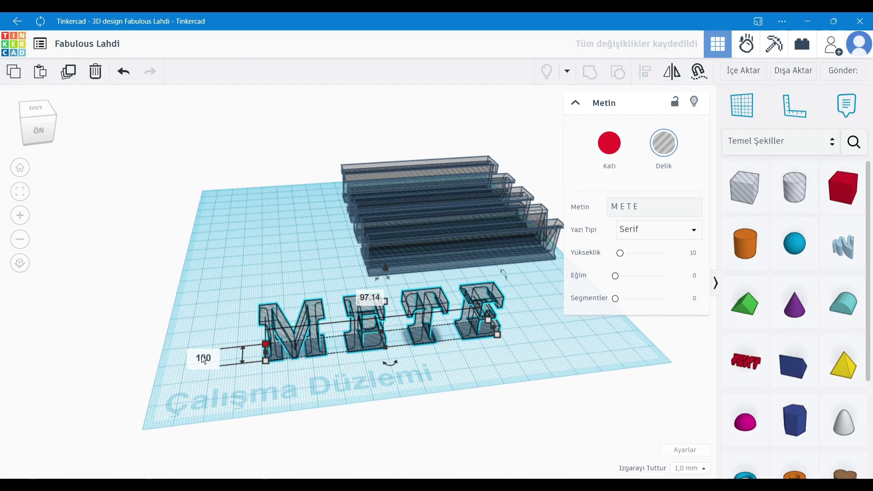
{"action": "key", "text": "Return"}
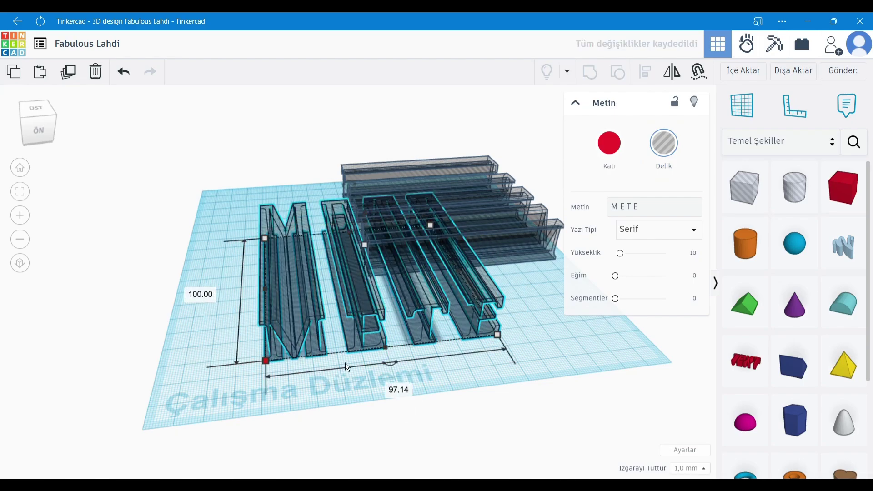
{"action": "type", "text": "100"}
{"action": "key", "text": "Return"}
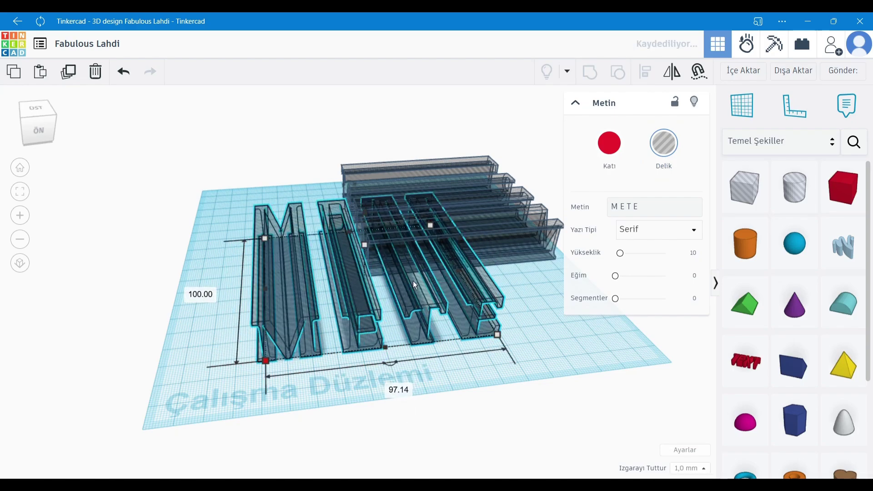
{"action": "left_click", "coordinate": [409, 262]}
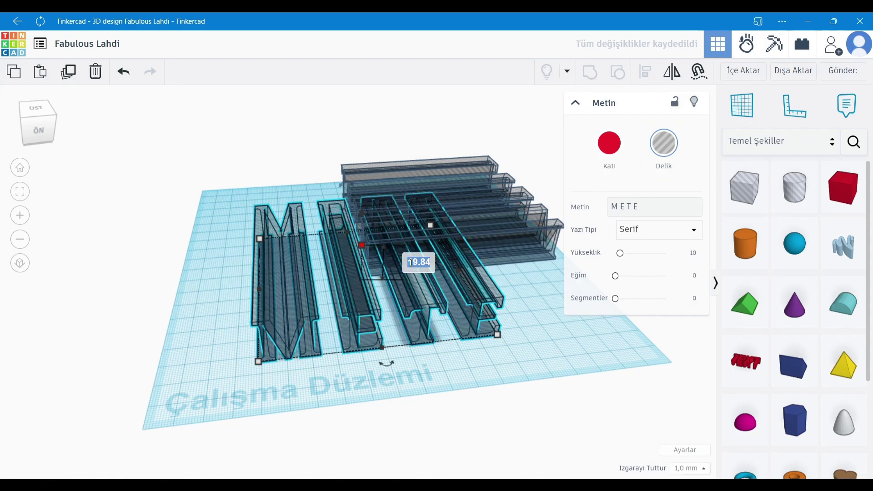
{"action": "type", "text": "0"}
{"action": "key", "text": "Return"}
{"action": "left_click", "coordinate": [457, 398]}
{"action": "left_click", "coordinate": [344, 320]}
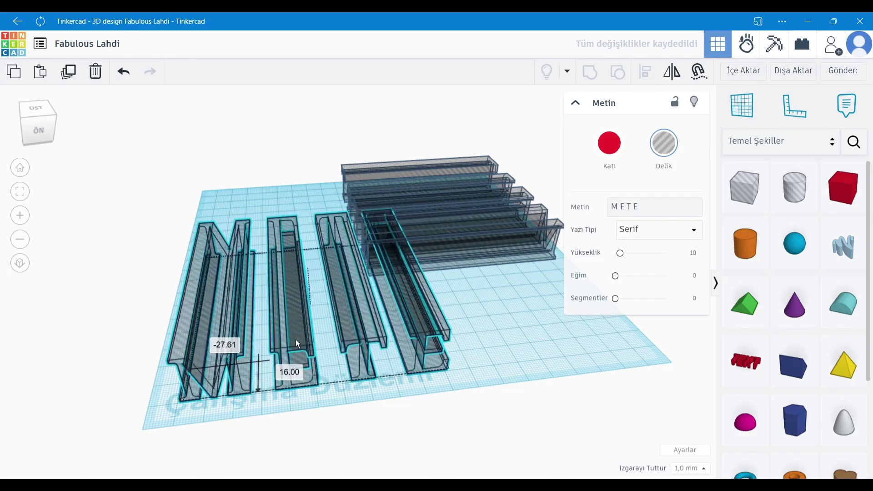
{"action": "left_click_drag", "start_coordinate": [344, 320], "coordinate": [293, 341]}
Set the MERT hole's height to 20 mm.
{"action": "left_click", "coordinate": [476, 252]}
{"action": "mouse_move", "coordinate": [510, 342]}
{"action": "right_mouse_down"}
{"action": "mouse_move", "coordinate": [378, 317]}
{"action": "mouse_move", "coordinate": [389, 322]}
{"action": "right_mouse_up"}
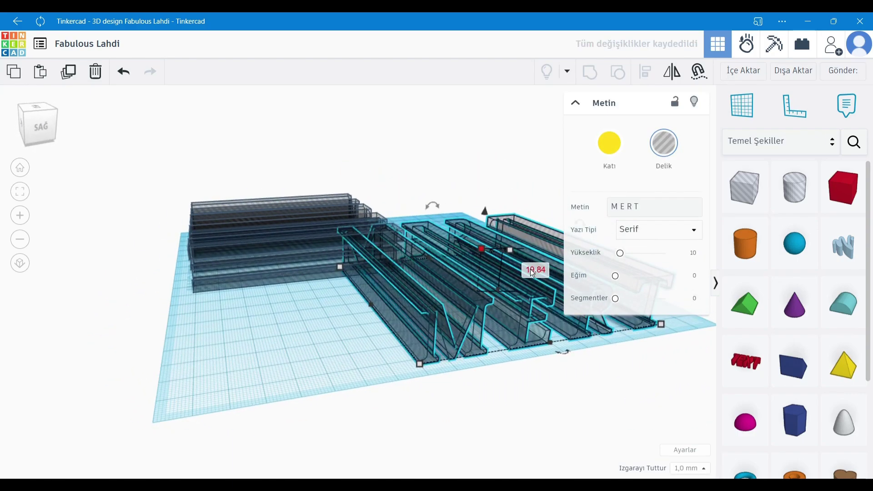
{"action": "left_click", "coordinate": [531, 269]}
{"action": "type", "text": "20"}
{"action": "key", "text": "Return"}
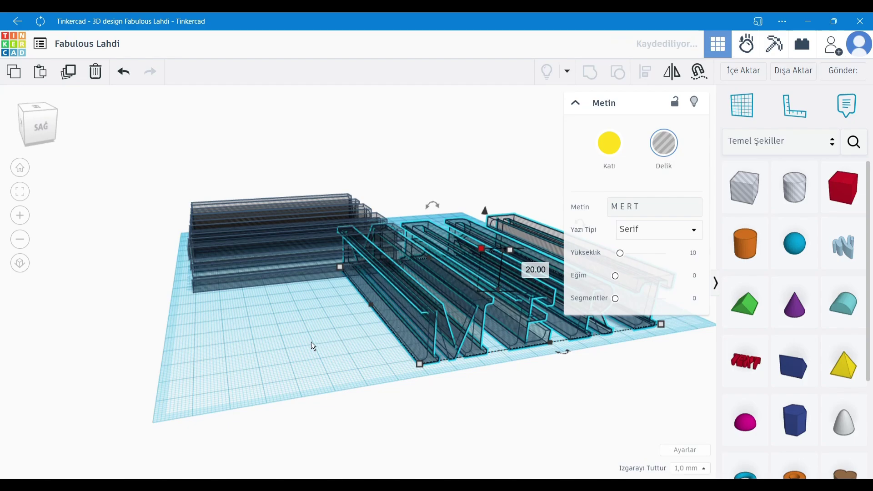
{"action": "left_click", "coordinate": [311, 342]}
{"action": "mouse_move", "coordinate": [279, 331]}
{"action": "right_mouse_down"}
{"action": "mouse_move", "coordinate": [367, 337]}
{"action": "mouse_move", "coordinate": [370, 351]}
{"action": "right_mouse_up"}
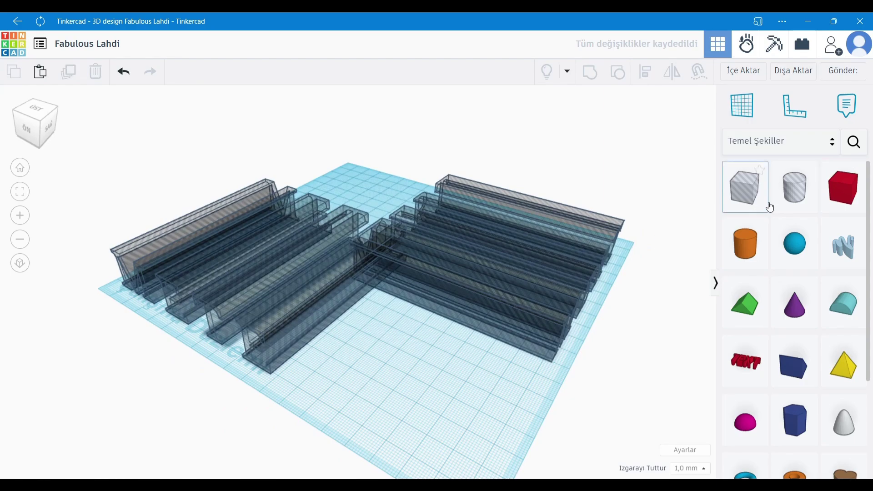
Make METE solid again, recolour it orange, and pick up a Box shape.
{"action": "left_click", "coordinate": [247, 283]}
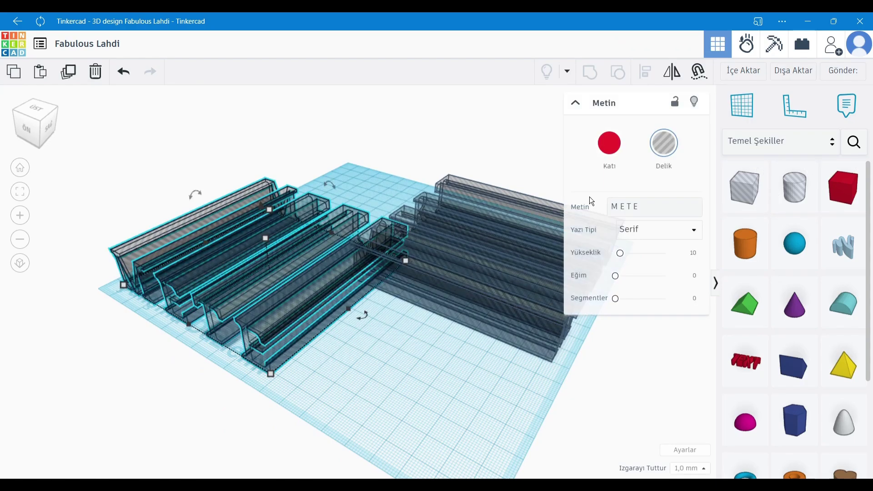
{"action": "left_click", "coordinate": [610, 143]}
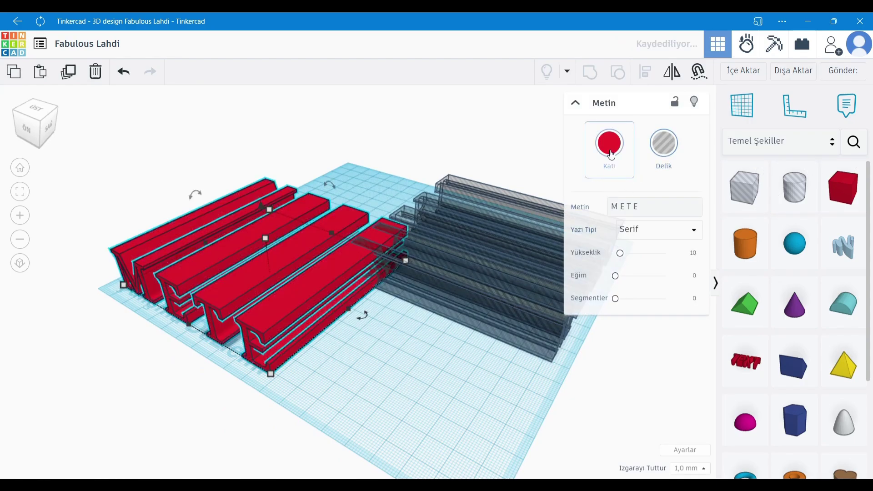
{"action": "left_click", "coordinate": [413, 380]}
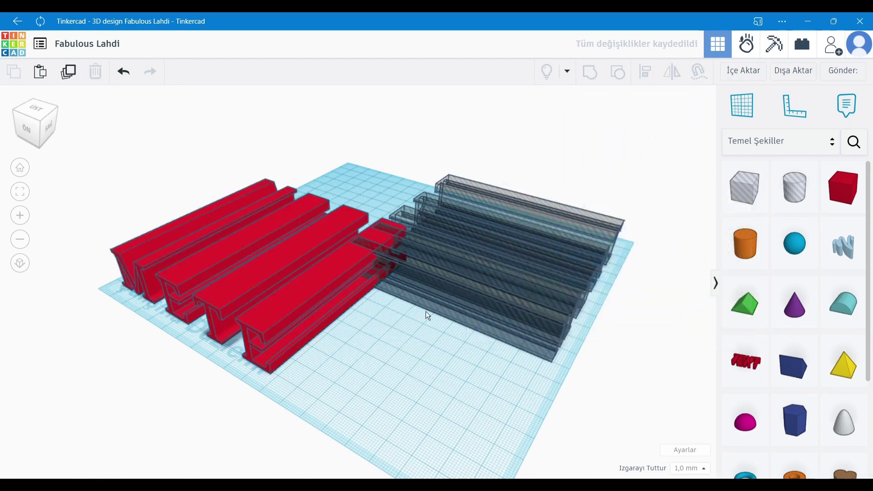
{"action": "left_click", "coordinate": [295, 291]}
{"action": "left_click", "coordinate": [609, 143]}
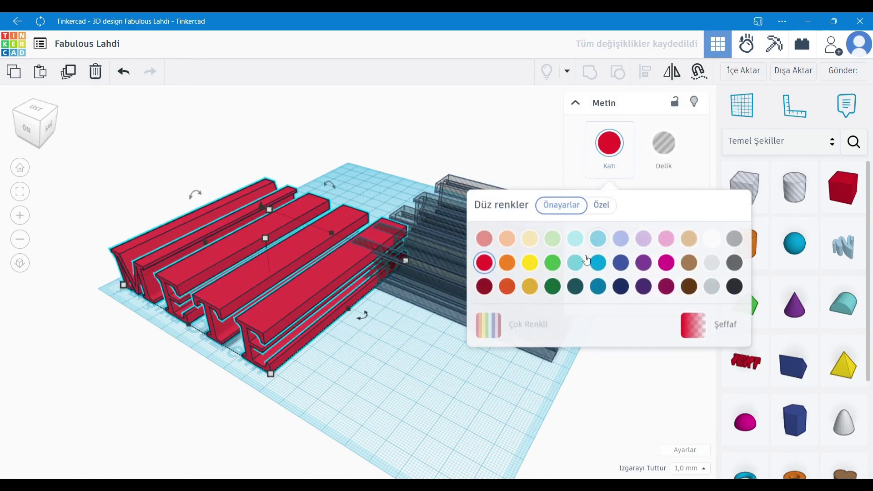
{"action": "left_click", "coordinate": [514, 269]}
{"action": "left_click", "coordinate": [487, 378]}
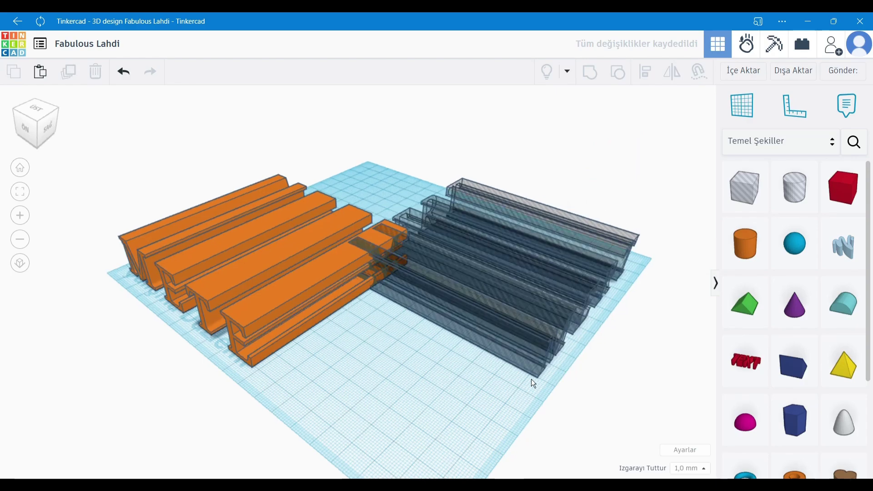
{"action": "left_click", "coordinate": [857, 193]}
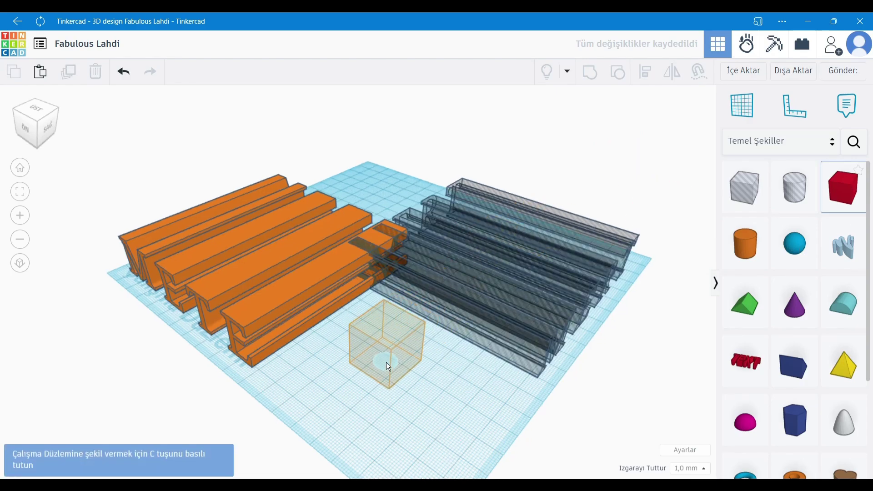
Place the box and set its length and width to 100 mm.
{"action": "left_click", "coordinate": [386, 383]}
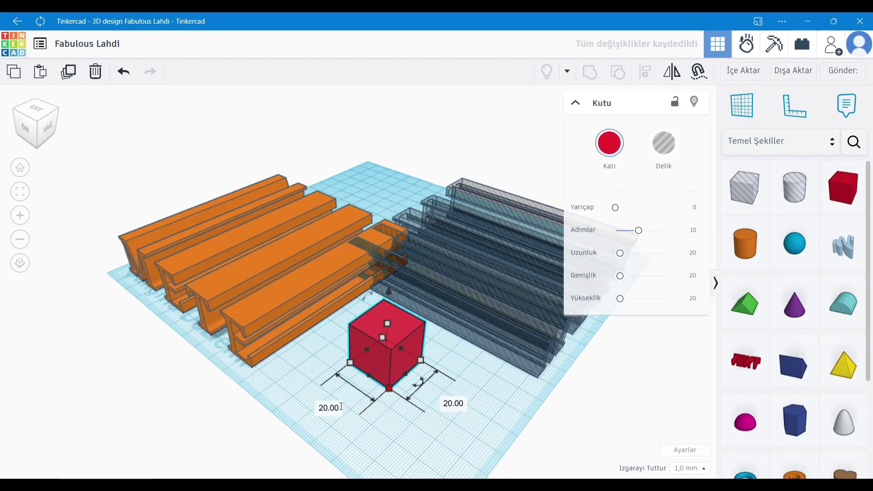
{"action": "left_click", "coordinate": [341, 406]}
{"action": "type", "text": "100"}
{"action": "key", "text": "Return"}
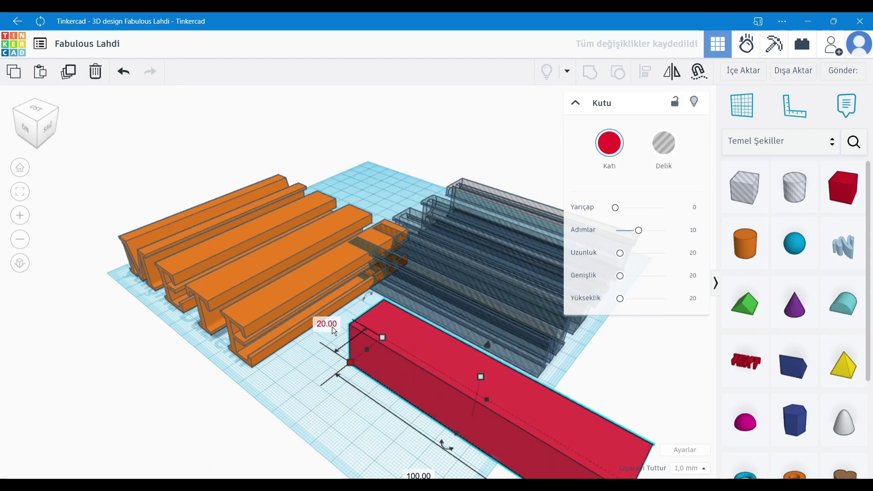
{"action": "left_click", "coordinate": [332, 325]}
{"action": "type", "text": "100"}
{"action": "key", "text": "Return"}
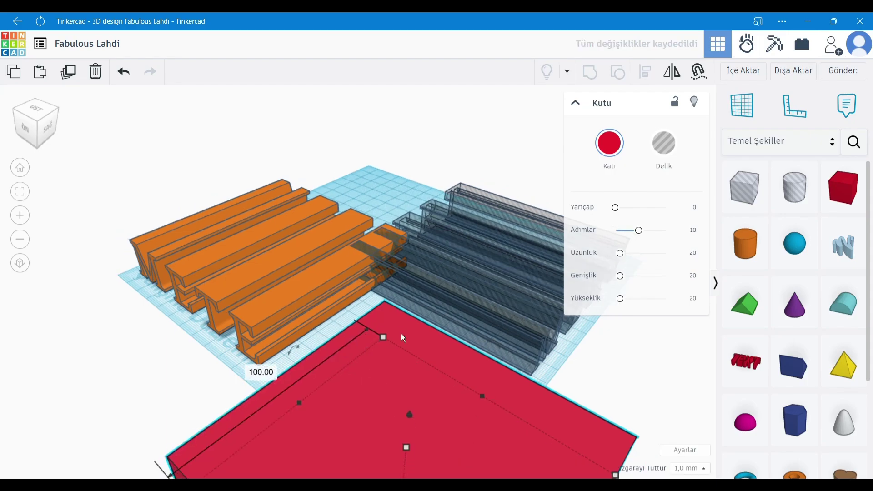
{"action": "scroll", "coordinate": [406, 391], "scroll_direction": "down", "scroll_amount": 3}
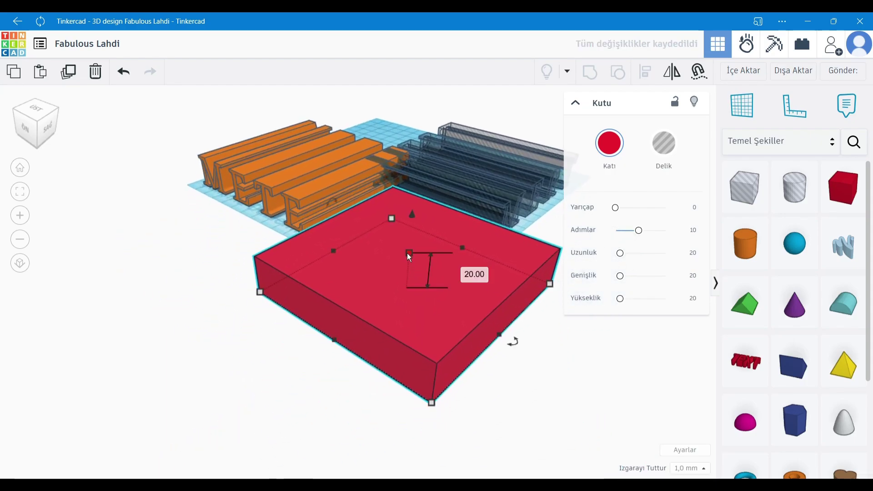
Move the box over the letter holes and marquee-select them together.
{"action": "left_click", "coordinate": [525, 405]}
{"action": "left_click_drag", "start_coordinate": [422, 328], "coordinate": [473, 191]}
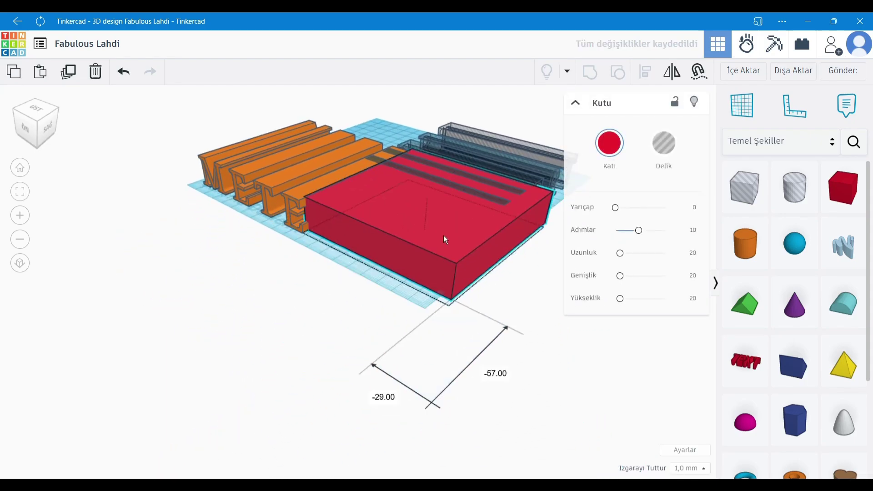
{"action": "left_click", "coordinate": [365, 263]}
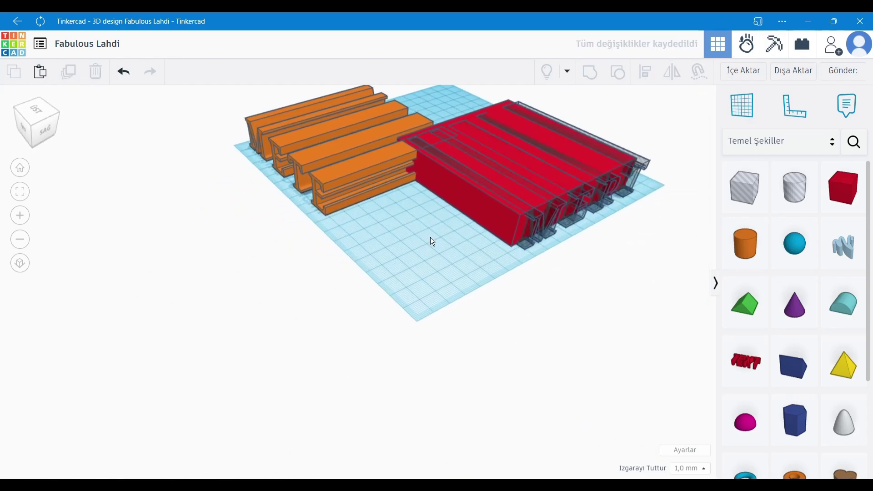
{"action": "right_click_drag", "start_coordinate": [364, 260], "coordinate": [297, 294]}
{"action": "scroll", "coordinate": [494, 371], "scroll_direction": "up", "scroll_amount": 2}
{"action": "left_click_drag", "start_coordinate": [555, 393], "coordinate": [399, 206]}
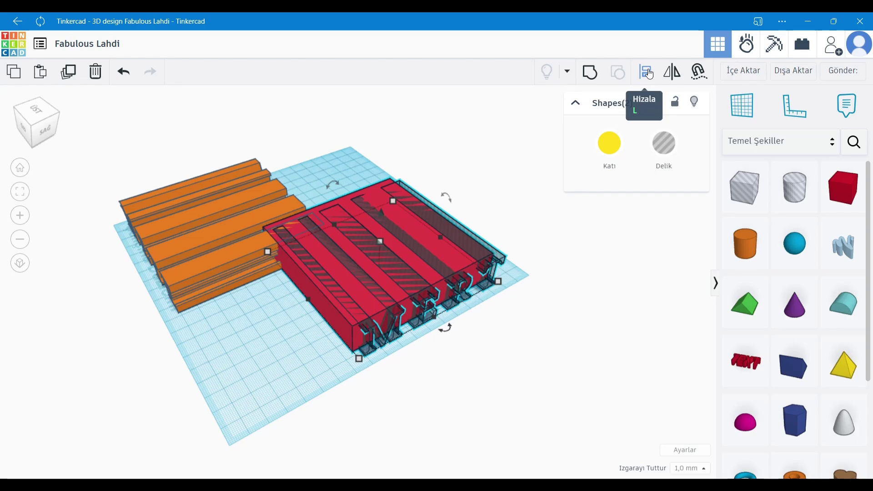
Align the MERT letter holes with the box on three axes, dropping the letters into the box.
{"action": "left_click", "coordinate": [649, 74]}
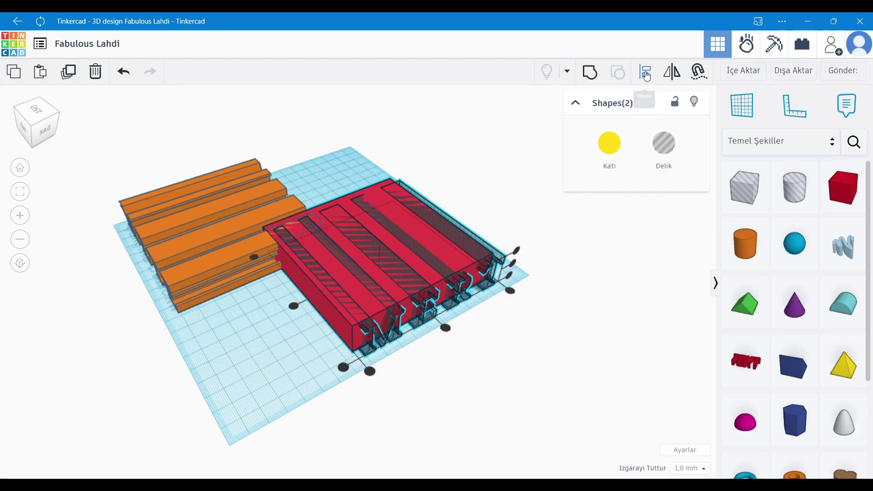
{"action": "left_click", "coordinate": [514, 264]}
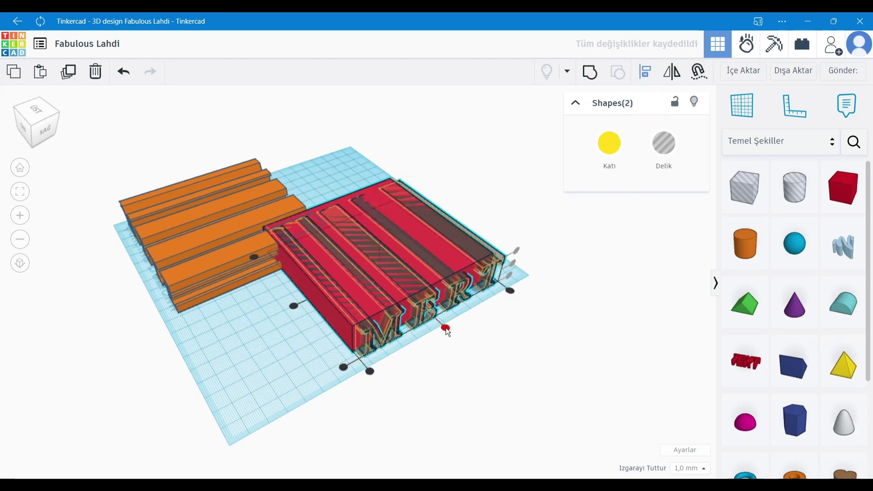
{"action": "left_click", "coordinate": [445, 327]}
{"action": "left_click", "coordinate": [295, 304]}
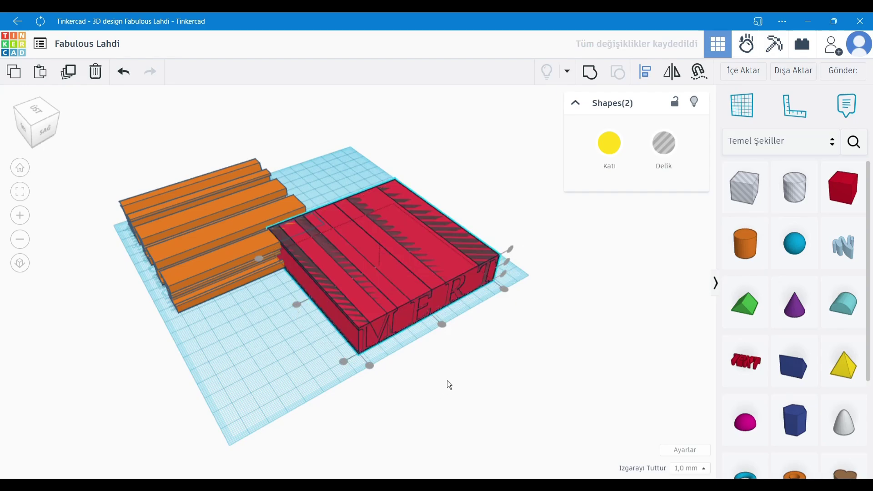
{"action": "left_click", "coordinate": [503, 356]}
Select the box and MERT letters together, group them, and make the group a hole.
{"action": "mouse_move", "coordinate": [258, 374]}
{"action": "right_mouse_down"}
{"action": "mouse_move", "coordinate": [271, 351]}
{"action": "mouse_move", "coordinate": [461, 366]}
{"action": "right_mouse_up"}
{"action": "left_click_drag", "start_coordinate": [405, 260], "coordinate": [376, 214]}
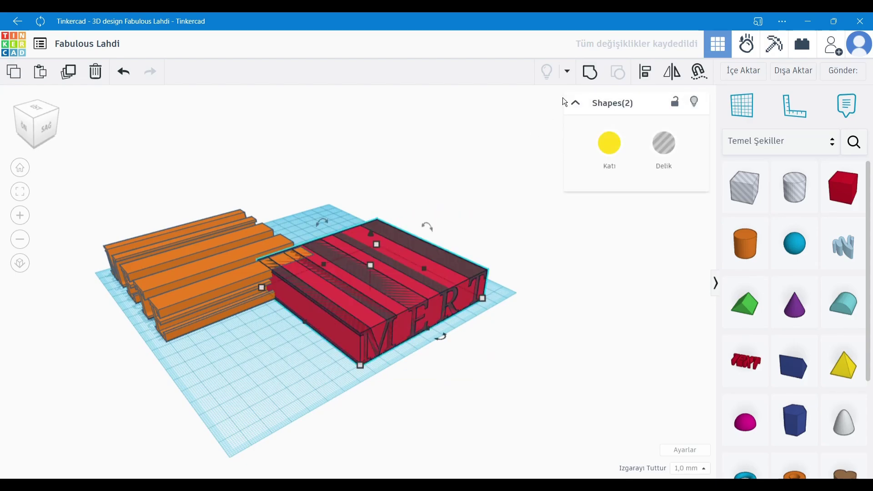
{"action": "left_click", "coordinate": [591, 71]}
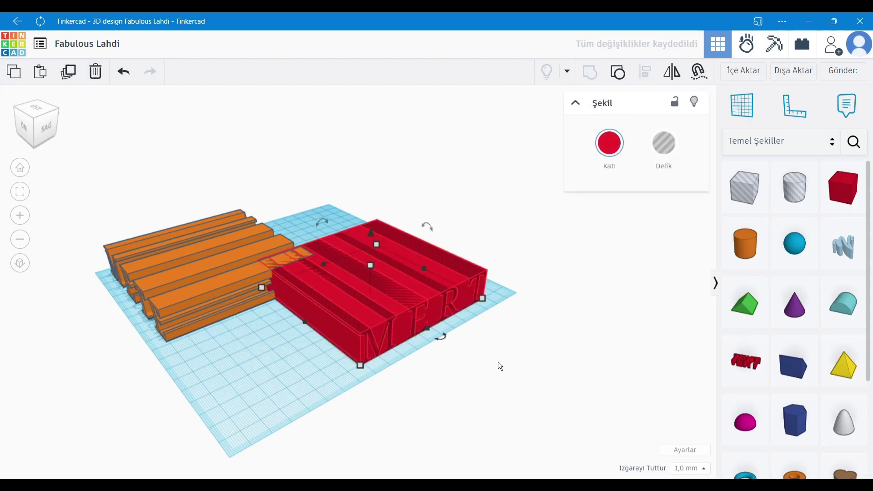
{"action": "left_click", "coordinate": [640, 158]}
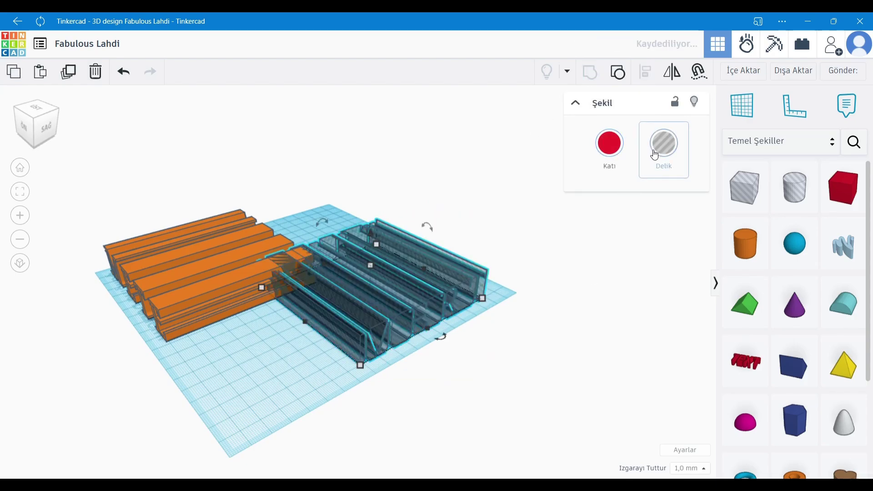
{"action": "left_click", "coordinate": [536, 357]}
Turn the group back into a solid red shape and swing round to face METE.
{"action": "mouse_move", "coordinate": [535, 354]}
{"action": "right_mouse_down"}
{"action": "mouse_move", "coordinate": [430, 349]}
{"action": "mouse_move", "coordinate": [399, 320]}
{"action": "mouse_move", "coordinate": [334, 325]}
{"action": "mouse_move", "coordinate": [410, 358]}
{"action": "right_mouse_up"}
{"action": "left_click", "coordinate": [410, 358]}
{"action": "left_click", "coordinate": [605, 142]}
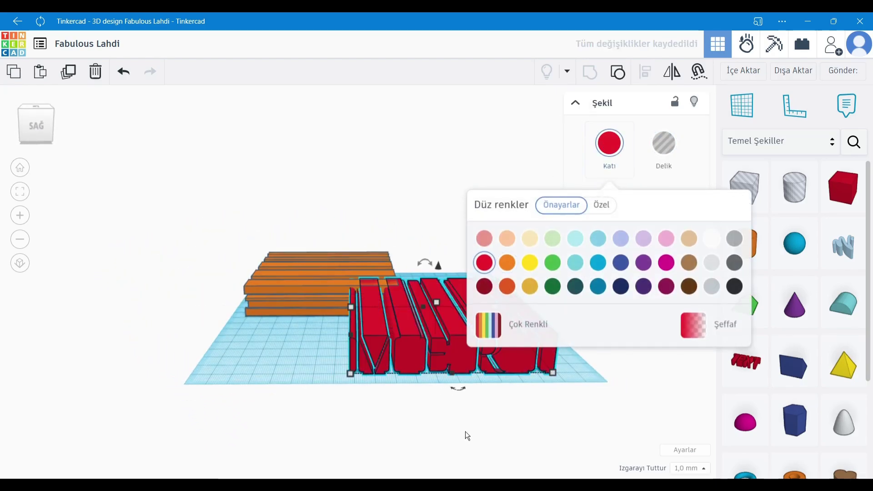
{"action": "left_click", "coordinate": [399, 417]}
{"action": "mouse_move", "coordinate": [399, 417]}
{"action": "right_mouse_down"}
{"action": "mouse_move", "coordinate": [350, 384]}
{"action": "mouse_move", "coordinate": [474, 420]}
{"action": "mouse_move", "coordinate": [493, 437]}
{"action": "mouse_move", "coordinate": [331, 331]}
{"action": "mouse_move", "coordinate": [323, 347]}
{"action": "mouse_move", "coordinate": [429, 343]}
{"action": "mouse_move", "coordinate": [308, 413]}
{"action": "mouse_move", "coordinate": [566, 303]}
{"action": "mouse_move", "coordinate": [468, 317]}
{"action": "mouse_move", "coordinate": [492, 347]}
{"action": "mouse_move", "coordinate": [541, 320]}
{"action": "right_mouse_up"}
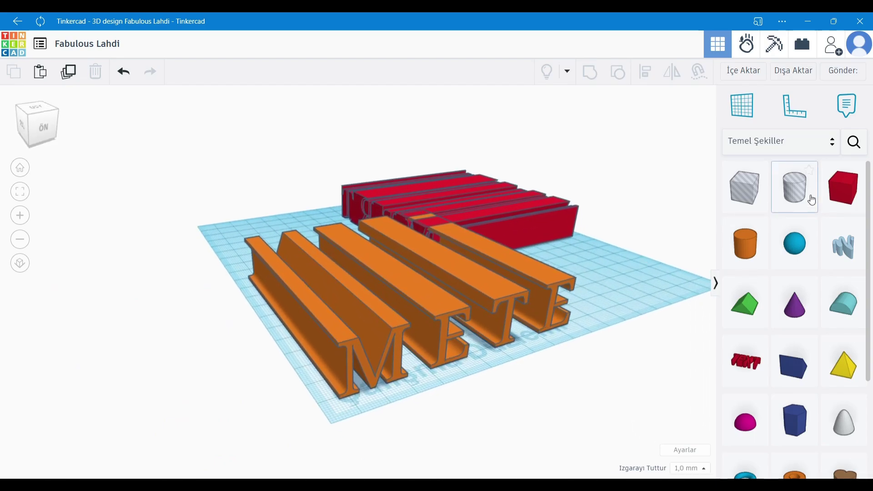
Add a new box to the workplane and size it 100 × 100 mm.
{"action": "left_click_drag", "start_coordinate": [841, 193], "coordinate": [244, 237]}
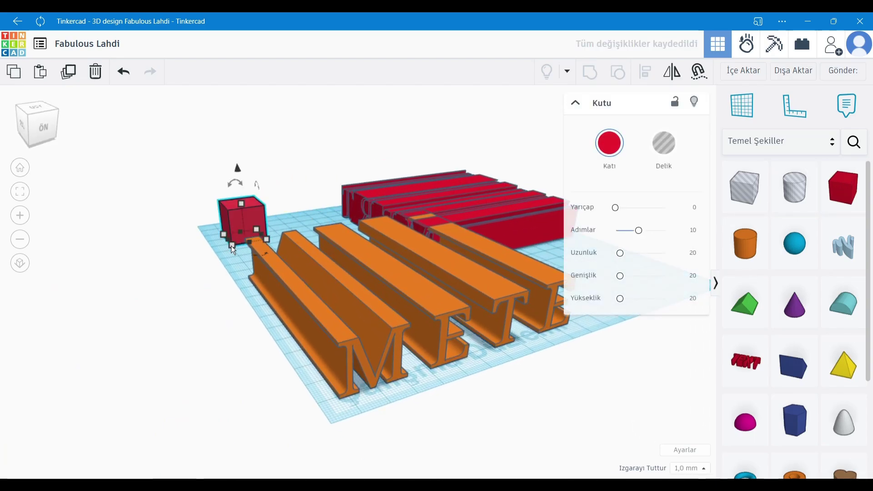
{"action": "mouse_move", "coordinate": [232, 244]}
{"action": "left_click", "coordinate": [173, 247]}
{"action": "type", "text": "100"}
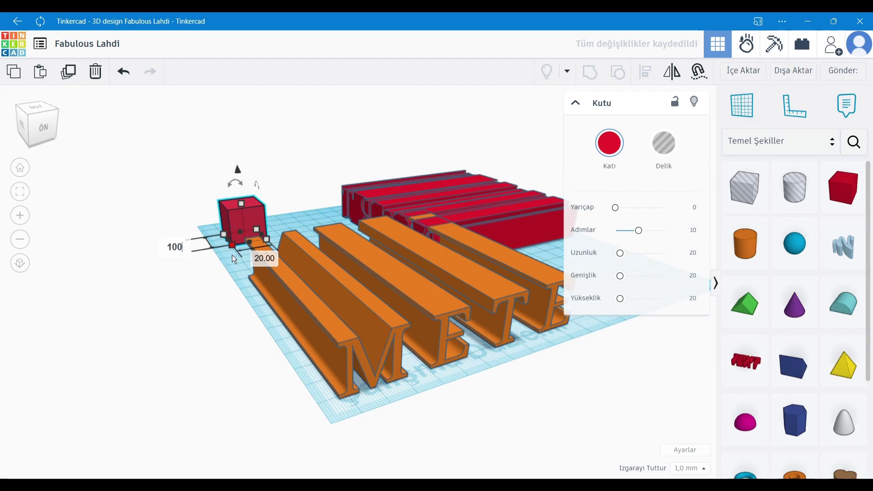
{"action": "key", "text": "Return"}
{"action": "left_click", "coordinate": [333, 328]}
{"action": "type", "text": "100"}
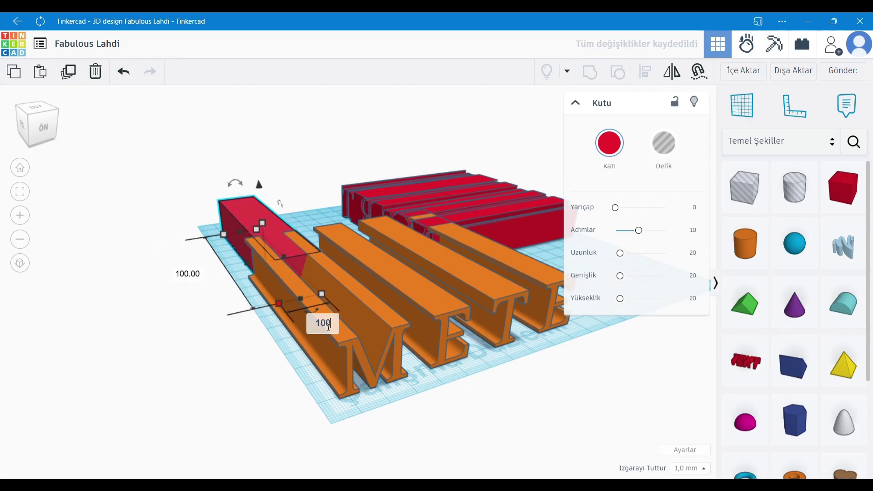
{"action": "key", "text": "Return"}
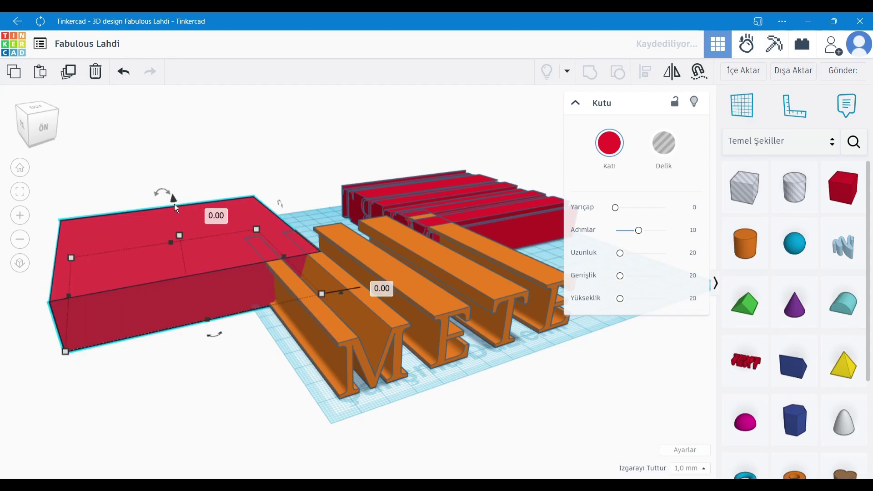
{"action": "mouse_move", "coordinate": [178, 235]}
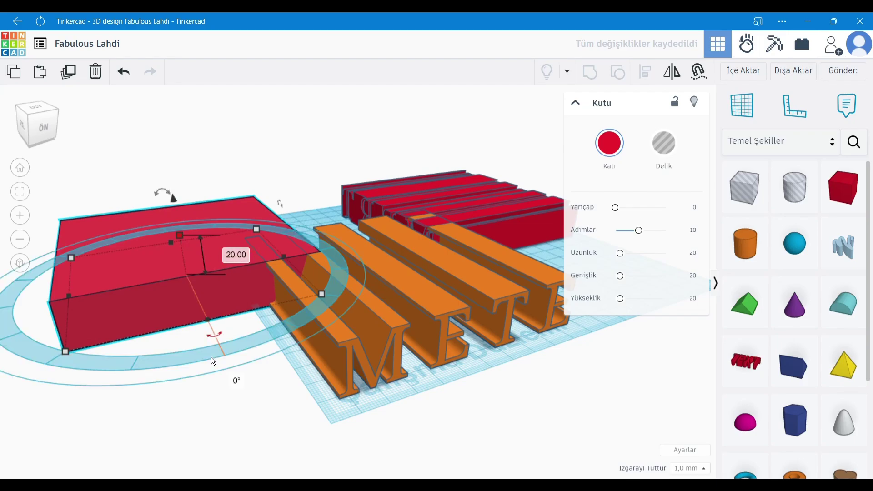
Move the box over the orange METE letters and select both shapes together.
{"action": "left_click", "coordinate": [211, 357]}
{"action": "left_click_drag", "start_coordinate": [190, 297], "coordinate": [457, 332]}
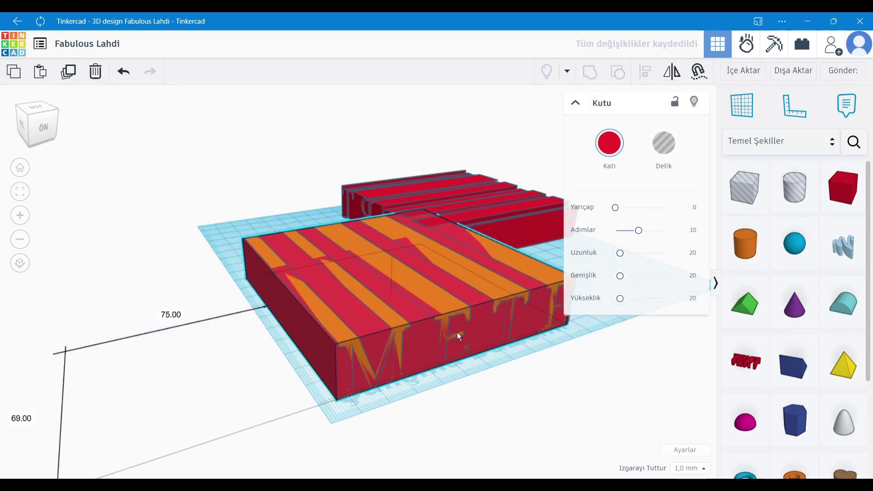
{"action": "left_click", "coordinate": [588, 433]}
{"action": "left_click_drag", "start_coordinate": [588, 433], "coordinate": [389, 293]}
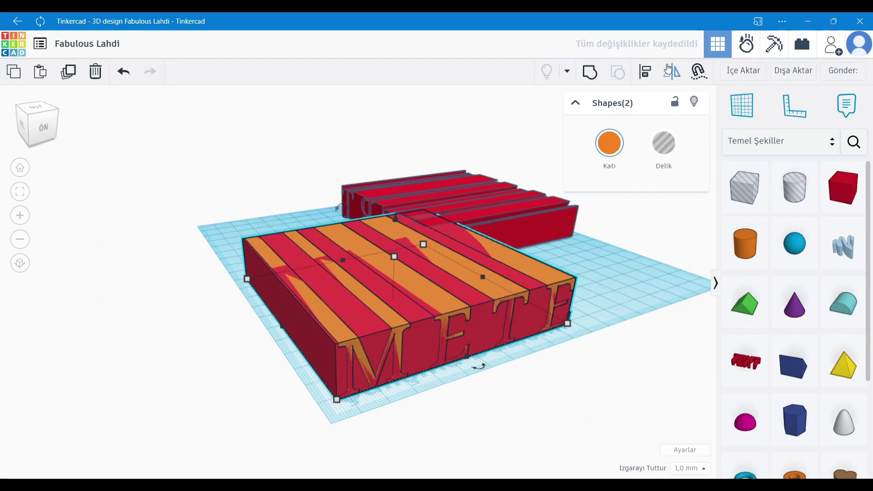
Align the box with the METE letters, then reselect the box and letters.
{"action": "left_click", "coordinate": [650, 72]}
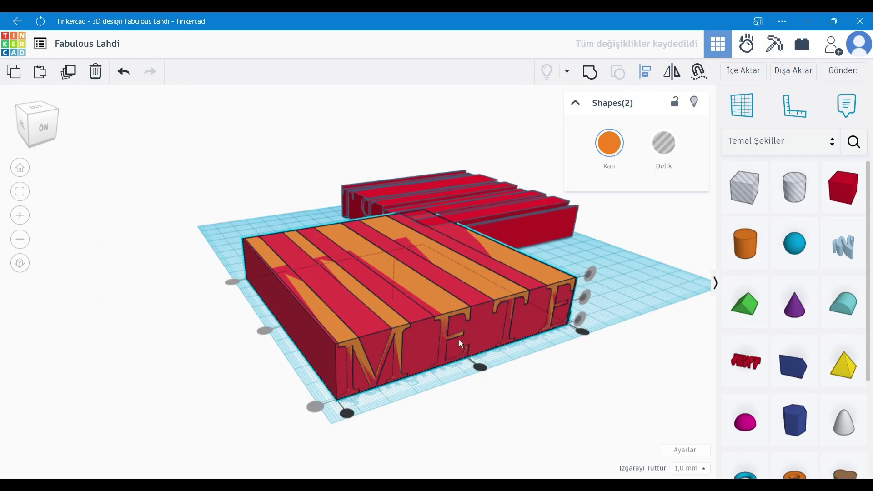
{"action": "left_click", "coordinate": [478, 372]}
{"action": "left_click", "coordinate": [264, 331]}
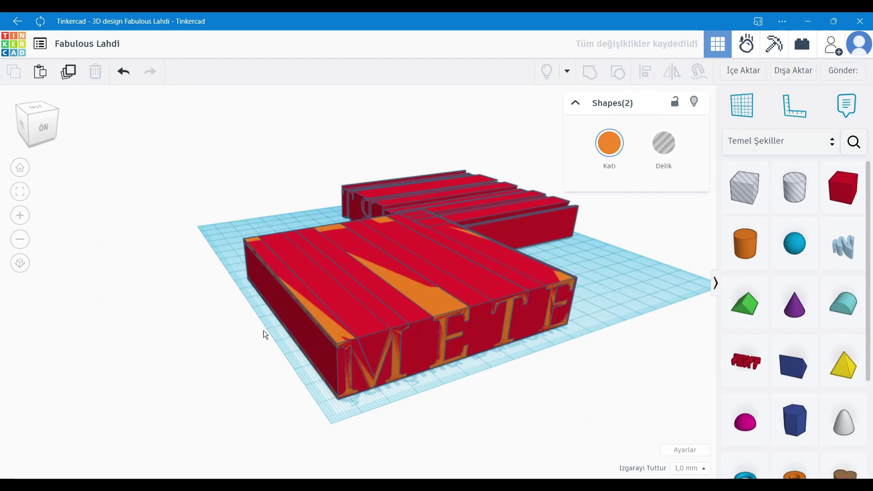
{"action": "left_click_drag", "start_coordinate": [561, 380], "coordinate": [513, 223]}
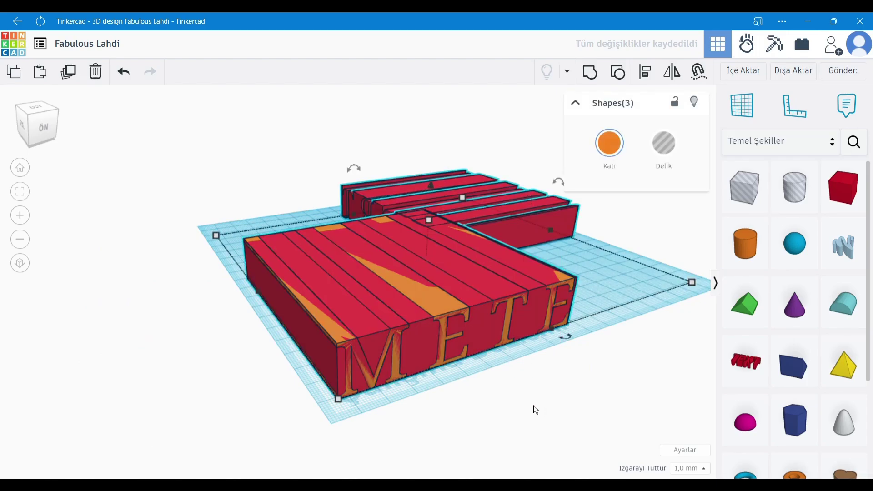
{"action": "left_click", "coordinate": [516, 416]}
{"action": "left_click_drag", "start_coordinate": [507, 417], "coordinate": [345, 318]}
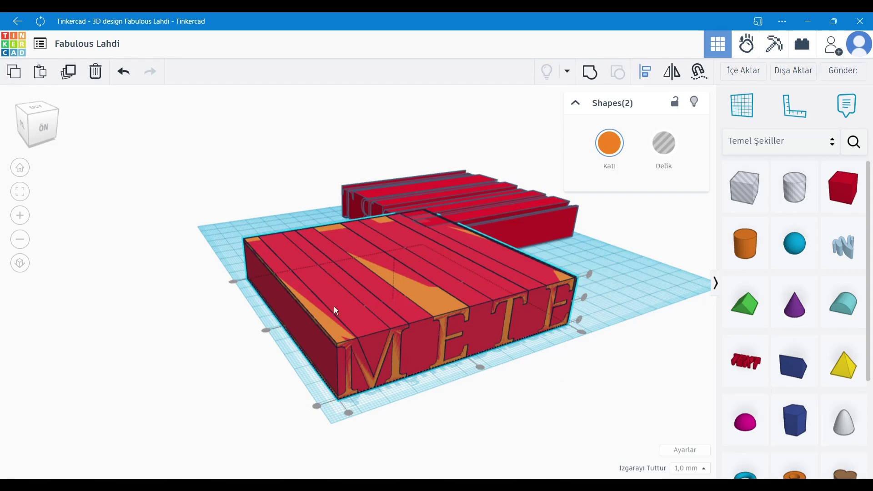
Orbit to a low side view and select both overlapping shapes.
{"action": "scroll", "coordinate": [271, 364], "scroll_direction": "up", "scroll_amount": 1}
{"action": "mouse_move", "coordinate": [272, 364]}
{"action": "right_mouse_down"}
{"action": "mouse_move", "coordinate": [456, 384]}
{"action": "mouse_move", "coordinate": [437, 306]}
{"action": "right_mouse_up"}
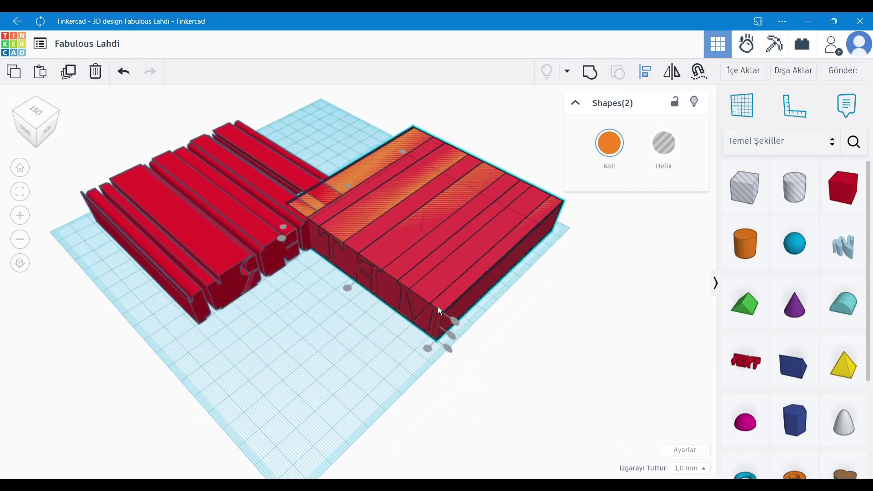
{"action": "left_click", "coordinate": [537, 374]}
{"action": "mouse_move", "coordinate": [536, 373]}
{"action": "right_mouse_down"}
{"action": "mouse_move", "coordinate": [423, 332]}
{"action": "mouse_move", "coordinate": [544, 373]}
{"action": "right_mouse_up"}
{"action": "left_click_drag", "start_coordinate": [543, 374], "coordinate": [491, 252]}
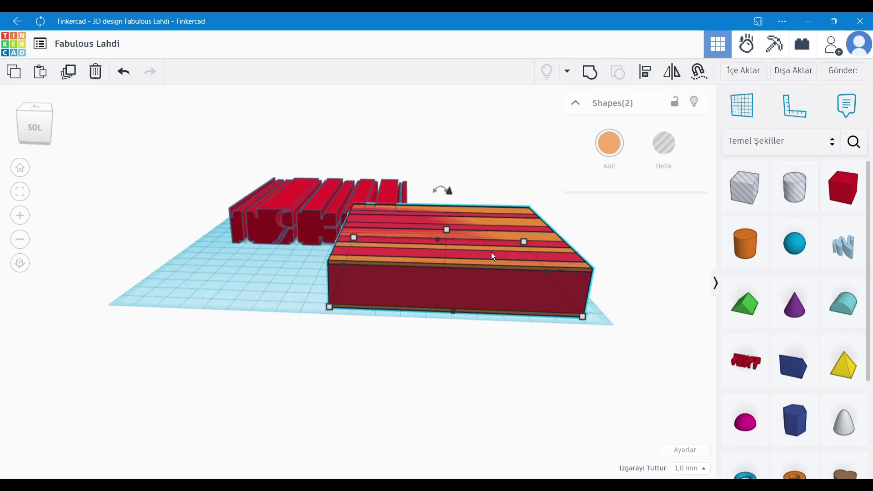
Try grouping the box and letters as a hole, then undo both changes.
{"action": "left_click", "coordinate": [590, 72]}
{"action": "left_click", "coordinate": [663, 144]}
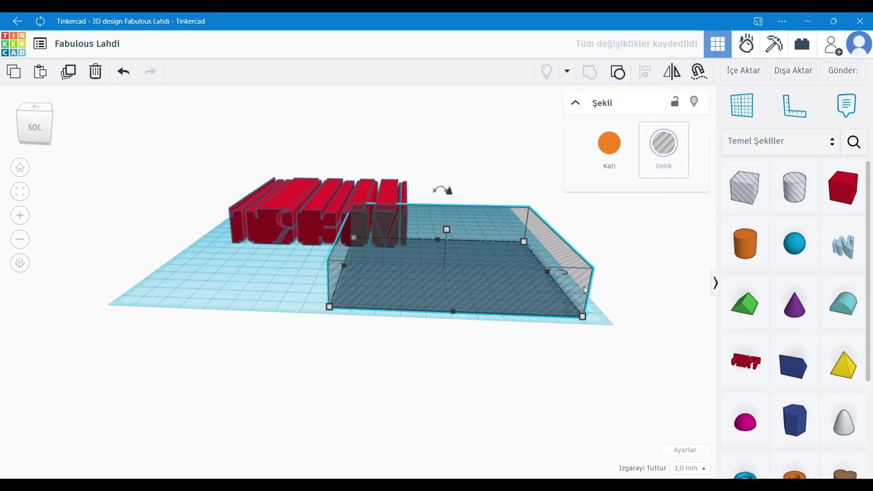
{"action": "left_click", "coordinate": [551, 392]}
{"action": "key", "text": "ctrl+z"}
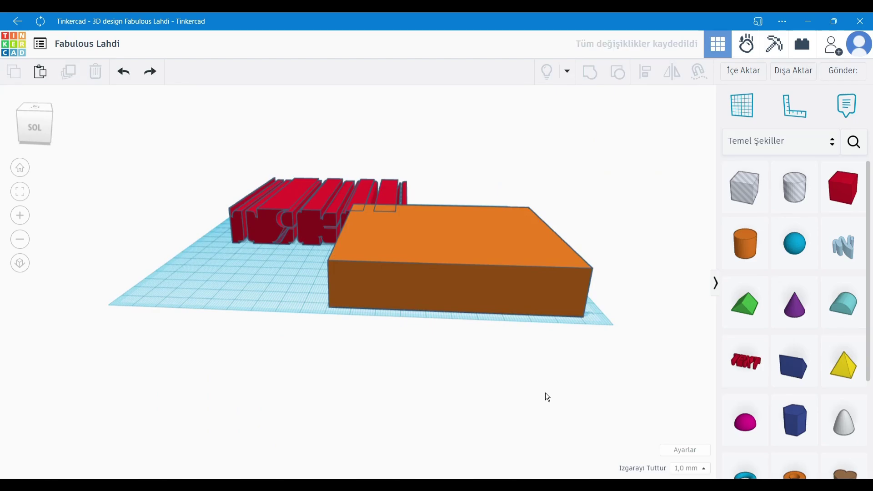
{"action": "key", "text": "ctrl+z"}
{"action": "mouse_move", "coordinate": [588, 373]}
{"action": "right_mouse_down"}
{"action": "mouse_move", "coordinate": [468, 354]}
{"action": "mouse_move", "coordinate": [435, 367]}
{"action": "mouse_move", "coordinate": [366, 363]}
{"action": "mouse_move", "coordinate": [330, 271]}
{"action": "right_mouse_up"}
Slide the red block aside and make the METE text a hole.
{"action": "left_click", "coordinate": [315, 280]}
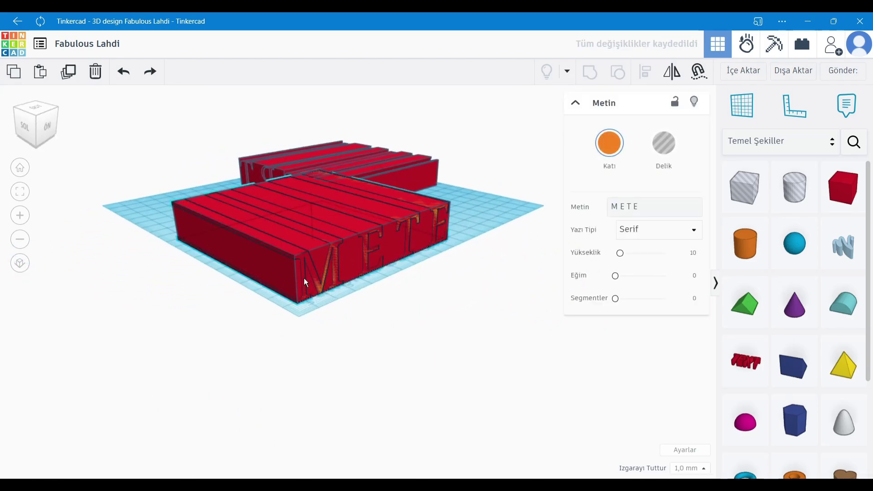
{"action": "left_click_drag", "start_coordinate": [304, 278], "coordinate": [277, 268]}
{"action": "left_click", "coordinate": [304, 263]}
{"action": "left_click", "coordinate": [663, 143]}
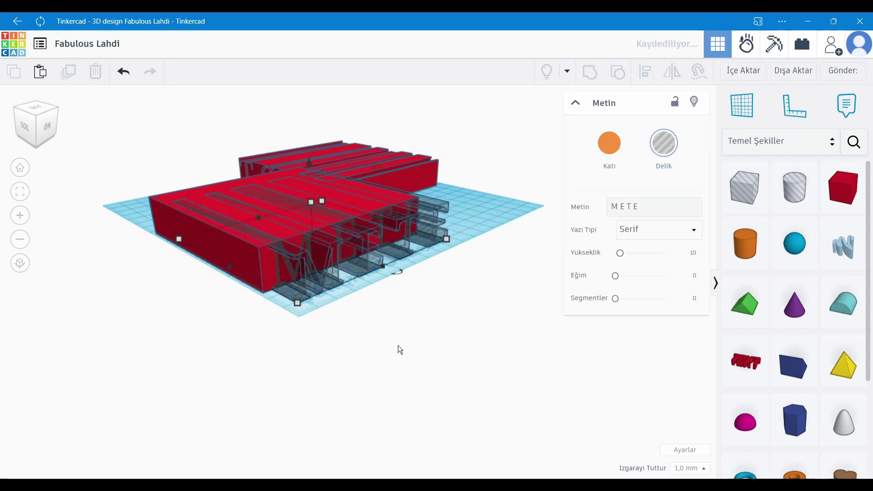
Align the METE hole with the red block along two axes.
{"action": "left_click_drag", "start_coordinate": [355, 350], "coordinate": [255, 236]}
{"action": "left_click", "coordinate": [650, 74]}
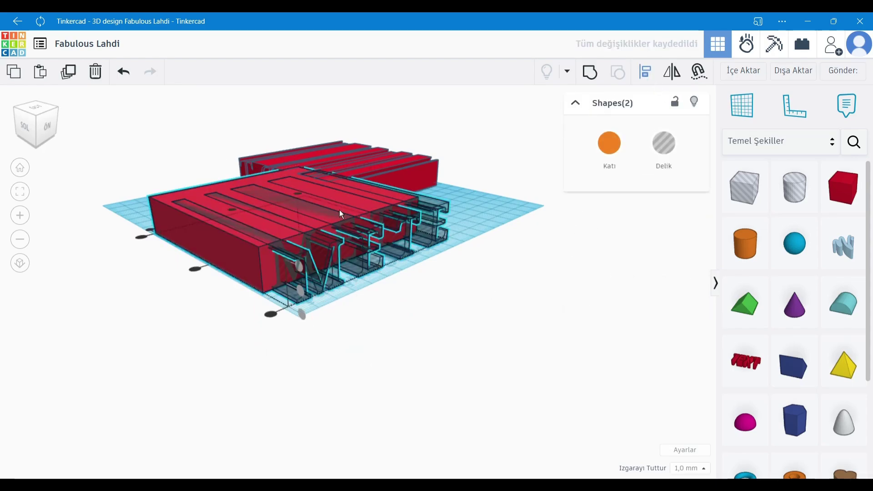
{"action": "left_click", "coordinate": [193, 269]}
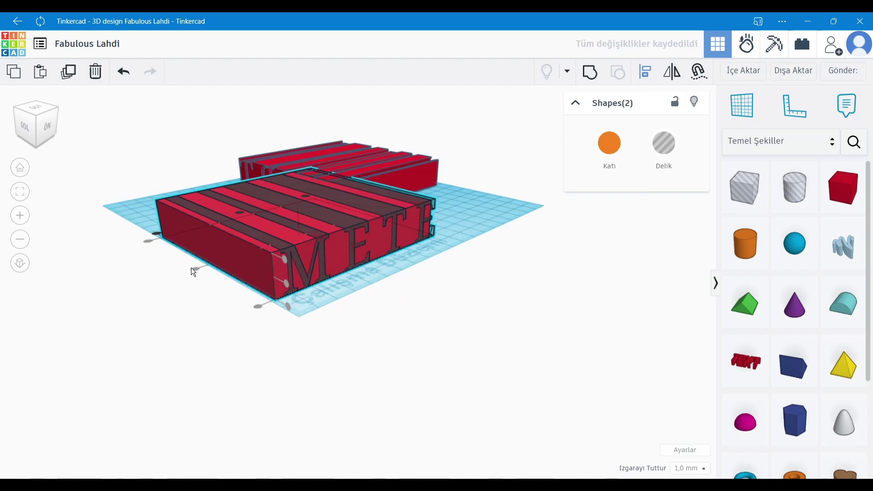
{"action": "left_click", "coordinate": [158, 232]}
{"action": "left_click", "coordinate": [454, 294]}
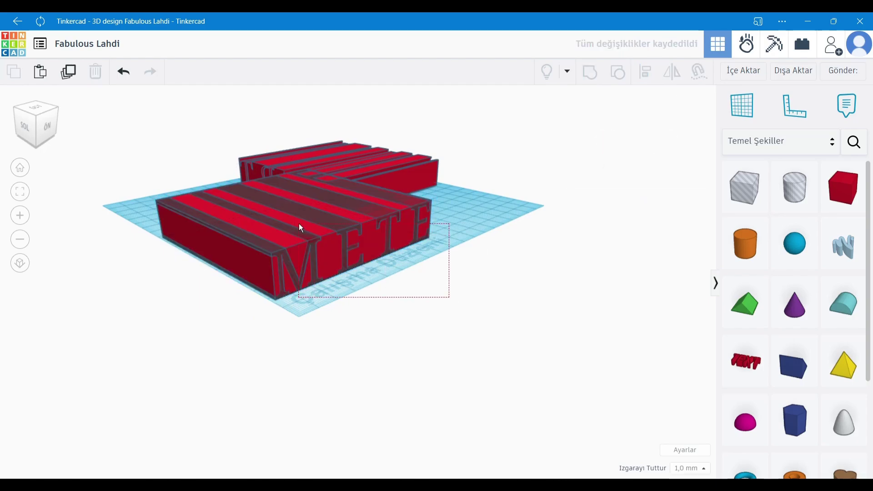
Group the red block and METE hole into one lettered shape.
{"action": "left_click_drag", "start_coordinate": [449, 297], "coordinate": [300, 227]}
{"action": "left_click", "coordinate": [591, 72]}
{"action": "left_click", "coordinate": [486, 297]}
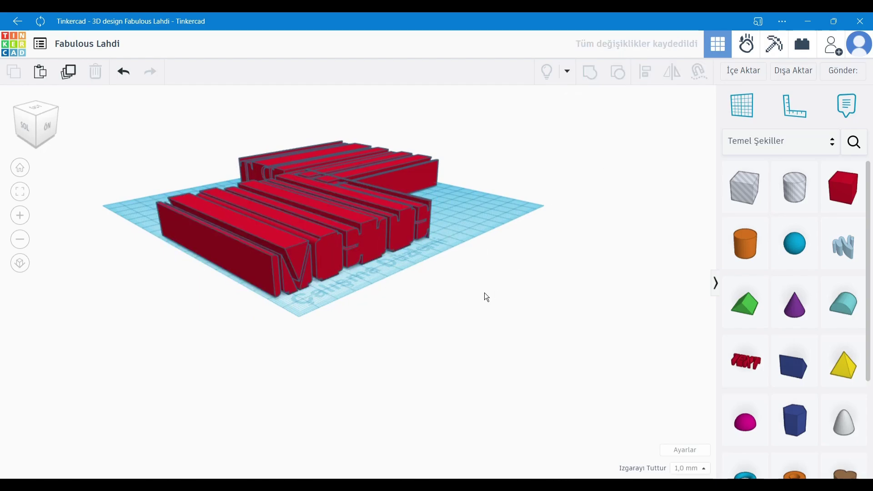
{"action": "mouse_move", "coordinate": [484, 293]}
{"action": "right_mouse_down"}
{"action": "mouse_move", "coordinate": [452, 272]}
{"action": "mouse_move", "coordinate": [416, 301]}
{"action": "mouse_move", "coordinate": [425, 241]}
{"action": "right_mouse_up"}
Colour the METE letter group yellow.
{"action": "left_click", "coordinate": [425, 242]}
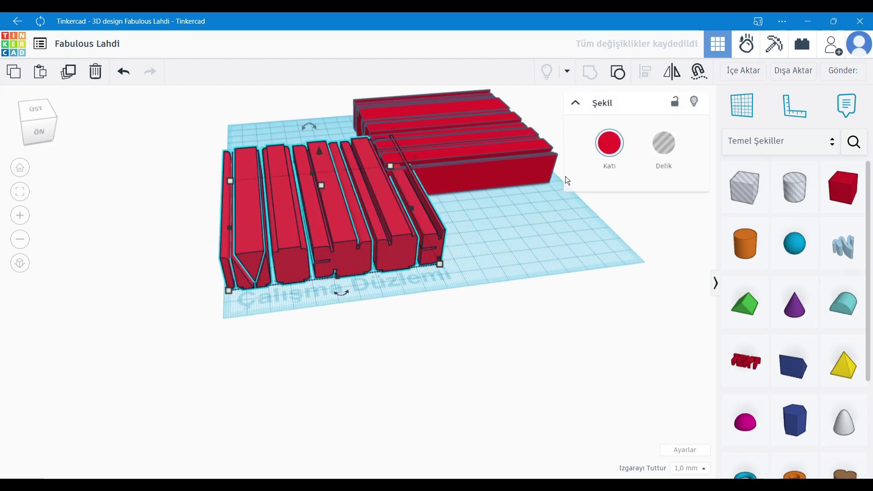
{"action": "left_click", "coordinate": [609, 143]}
{"action": "left_click", "coordinate": [530, 259]}
{"action": "left_click", "coordinate": [389, 335]}
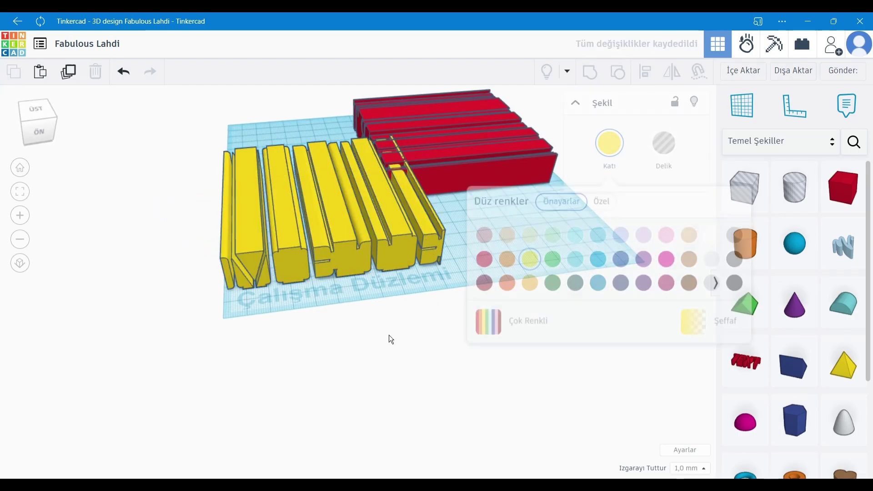
{"action": "right_click_drag", "start_coordinate": [389, 334], "coordinate": [384, 309]}
Move the yellow letter block left, then select all and group it with the red block.
{"action": "left_click", "coordinate": [363, 252]}
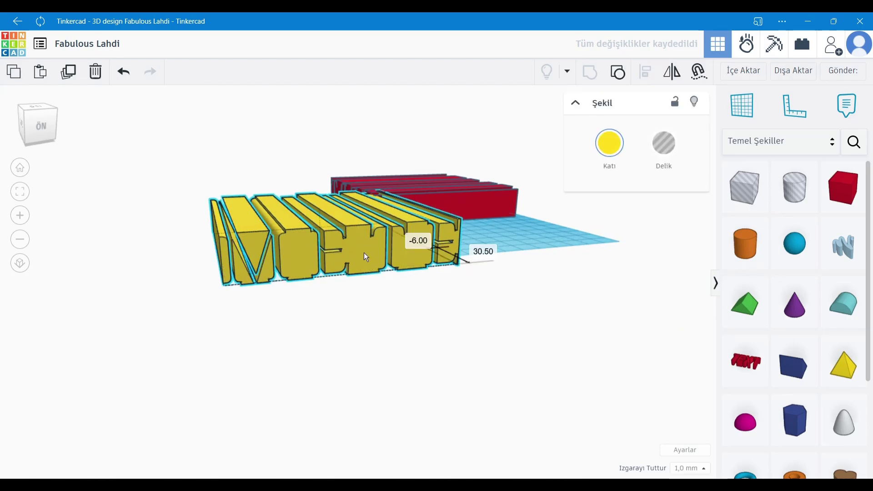
{"action": "left_click_drag", "start_coordinate": [364, 253], "coordinate": [345, 247]}
{"action": "left_click", "coordinate": [382, 319]}
{"action": "right_click_drag", "start_coordinate": [382, 318], "coordinate": [786, 217]}
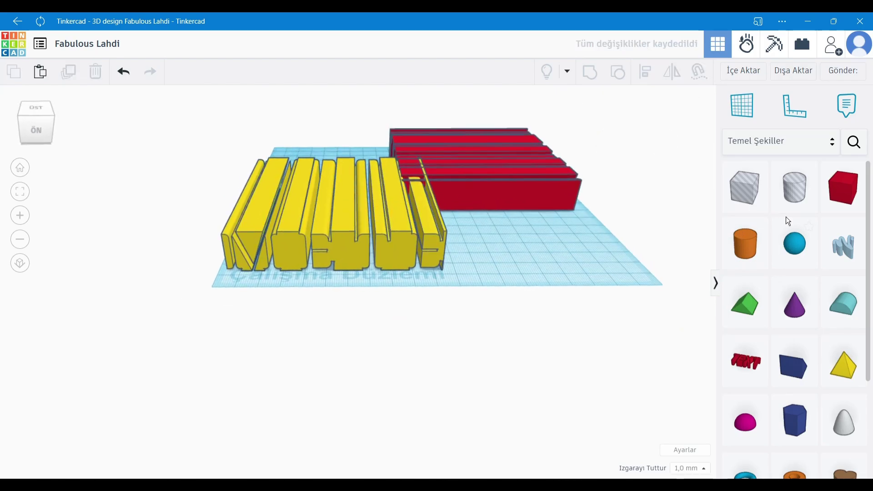
{"action": "middle_click_drag", "start_coordinate": [559, 247], "coordinate": [471, 322]}
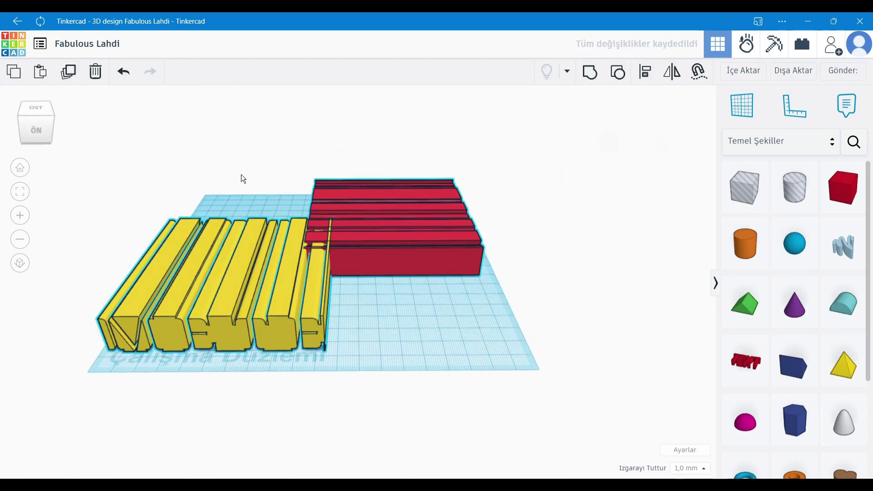
{"action": "key", "text": "ctrl+a"}
{"action": "left_click", "coordinate": [590, 72]}
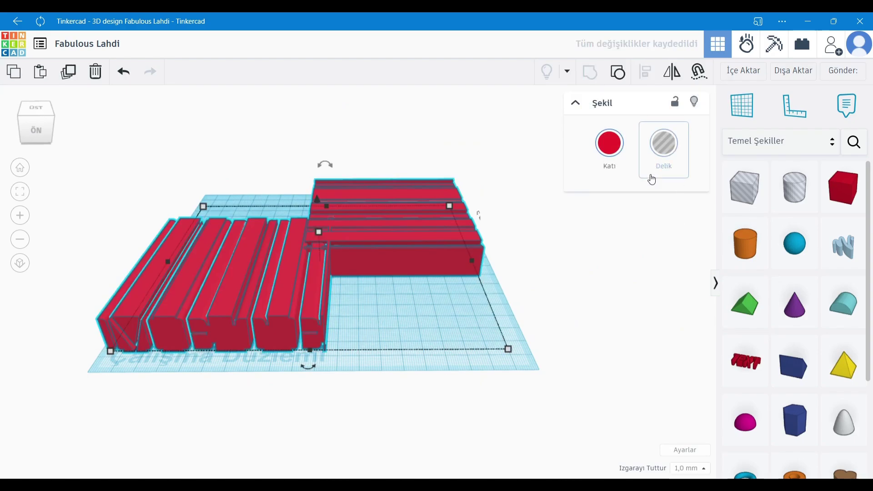
Undo the grouping and align the yellow letters centred within the red block.
{"action": "left_click", "coordinate": [558, 311]}
{"action": "key", "text": "ctrl+z"}
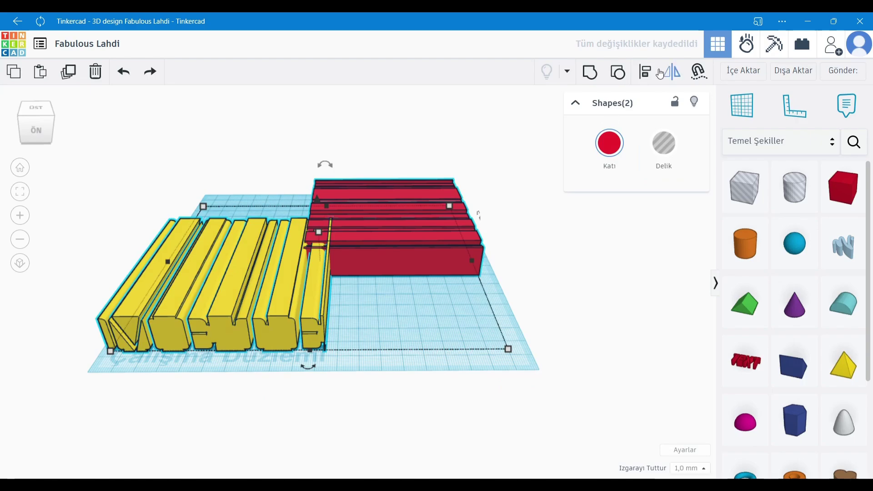
{"action": "left_click", "coordinate": [652, 71]}
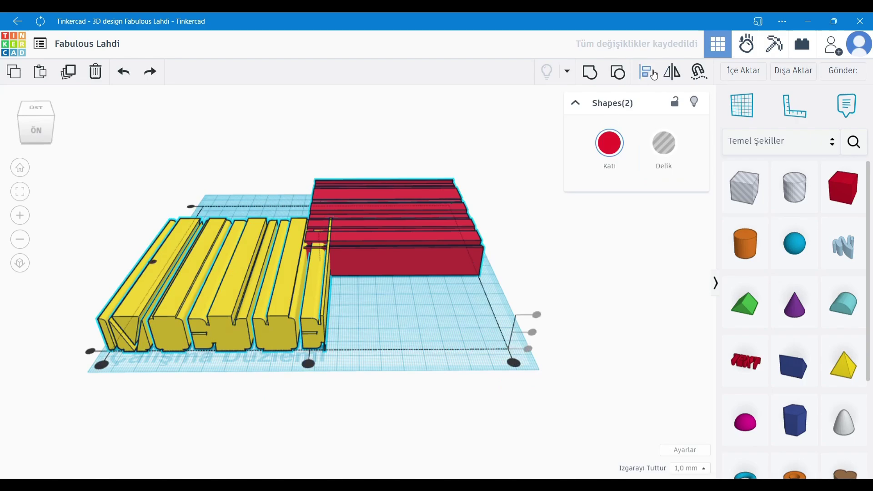
{"action": "left_click", "coordinate": [517, 367]}
{"action": "left_click", "coordinate": [293, 262]}
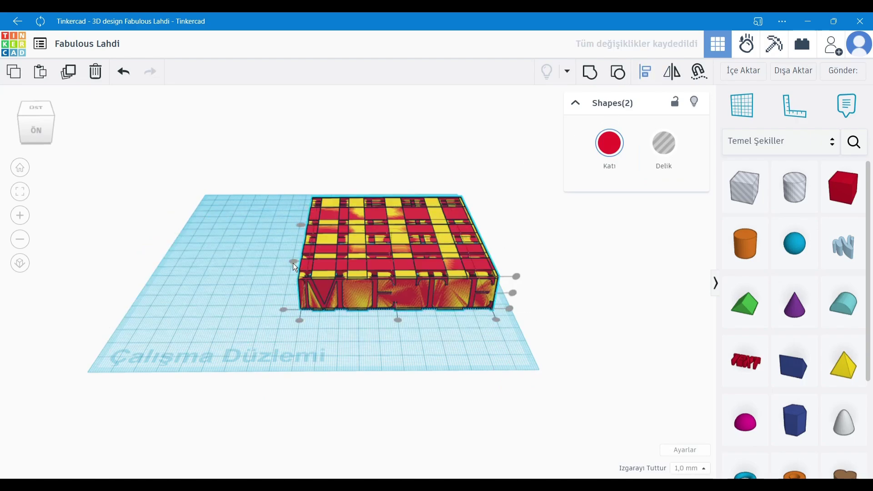
Group the aligned blocks and turn the combined shape into a hole.
{"action": "left_click", "coordinate": [589, 73]}
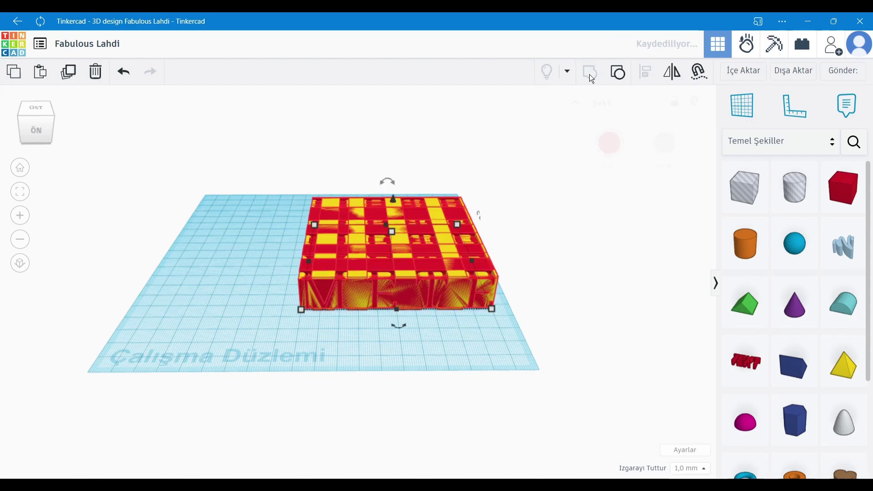
{"action": "left_click", "coordinate": [663, 143]}
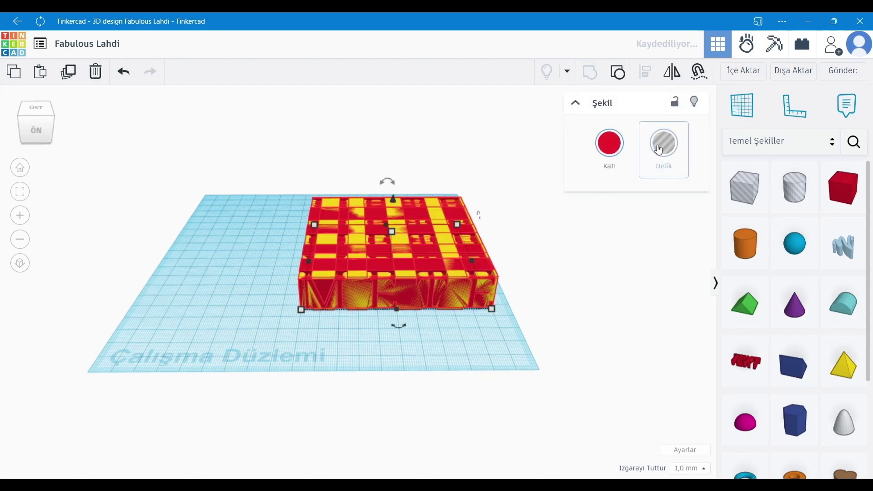
{"action": "left_click", "coordinate": [500, 363]}
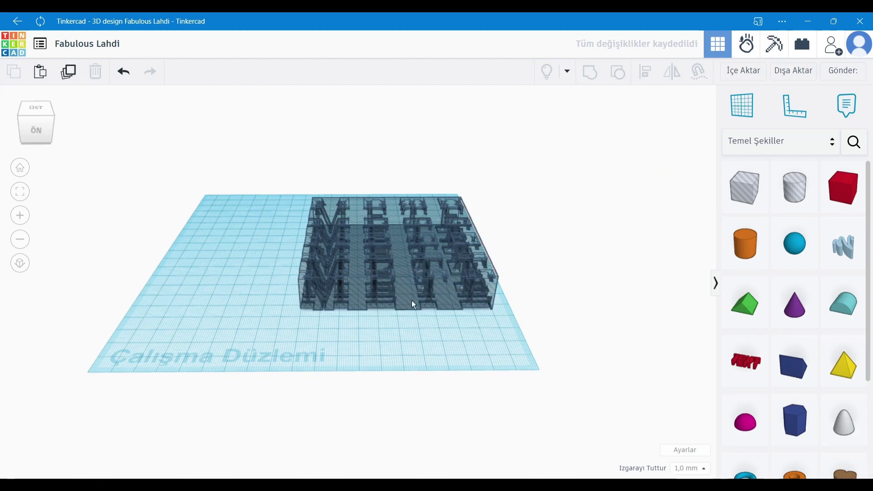
{"action": "right_click_drag", "start_coordinate": [410, 300], "coordinate": [405, 419]}
Move the hole group slightly left and back, then view it from the side and behind.
{"action": "left_click_drag", "start_coordinate": [416, 255], "coordinate": [340, 249]}
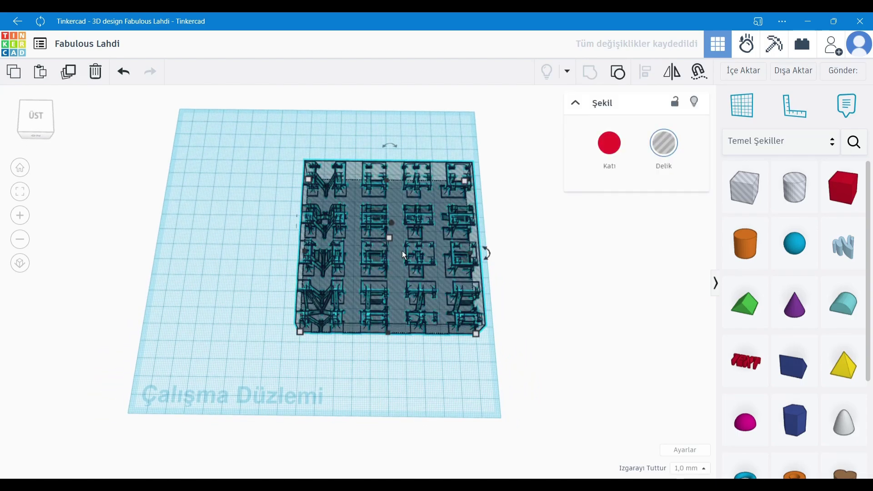
{"action": "right_click_drag", "start_coordinate": [340, 249], "coordinate": [527, 282]}
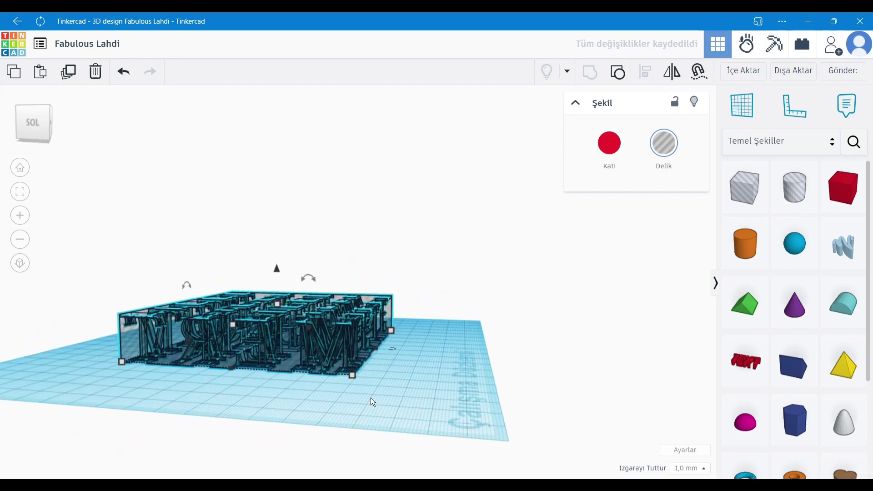
{"action": "left_click", "coordinate": [338, 402]}
{"action": "right_click_drag", "start_coordinate": [337, 401], "coordinate": [675, 401]}
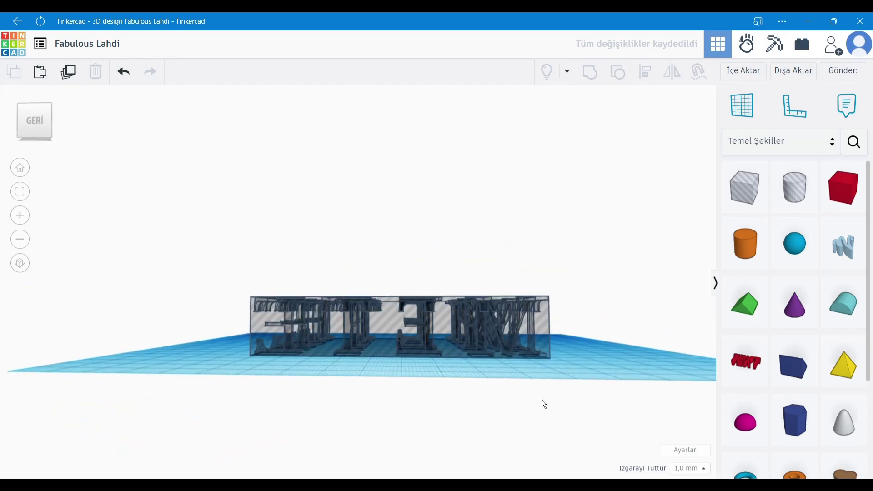
{"action": "right_click", "coordinate": [674, 400]}
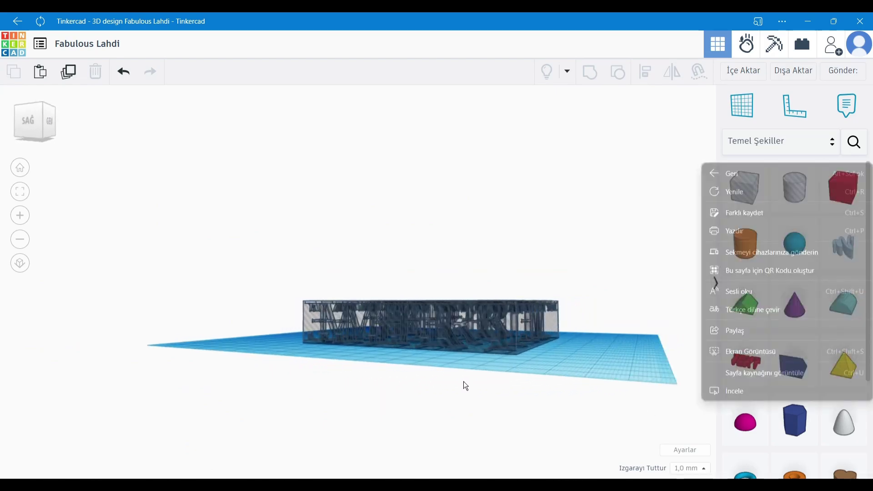
{"action": "mouse_move", "coordinate": [463, 381]}
{"action": "right_mouse_down"}
{"action": "mouse_move", "coordinate": [511, 380]}
{"action": "mouse_move", "coordinate": [525, 369]}
{"action": "mouse_move", "coordinate": [652, 386]}
{"action": "mouse_move", "coordinate": [350, 377]}
{"action": "mouse_move", "coordinate": [405, 369]}
{"action": "mouse_move", "coordinate": [415, 343]}
{"action": "mouse_move", "coordinate": [377, 395]}
{"action": "mouse_move", "coordinate": [567, 333]}
{"action": "right_mouse_up"}
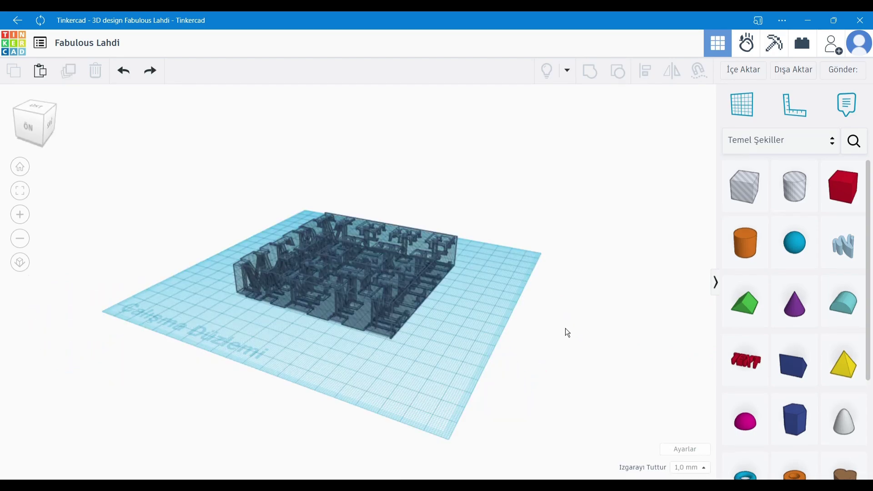
Place a new red box and keep its 100 mm length and width.
{"action": "left_click", "coordinate": [832, 207]}
{"action": "left_click", "coordinate": [398, 380]}
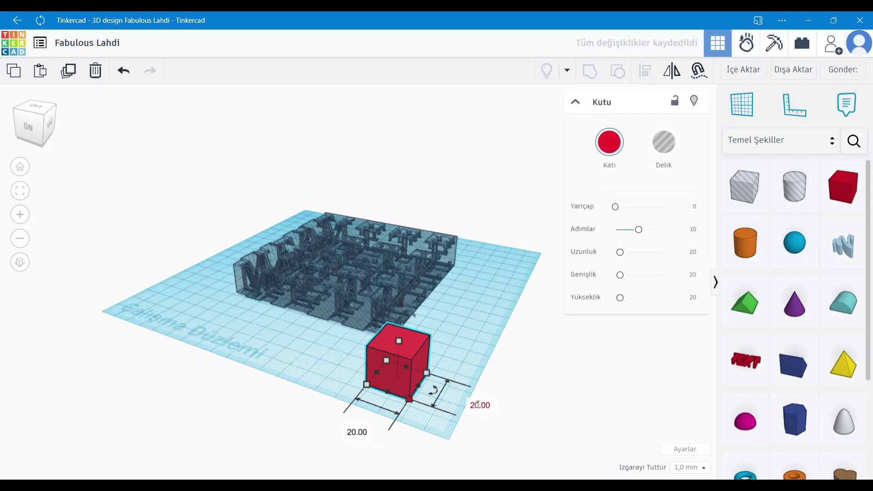
{"action": "type", "text": "100"}
{"action": "key", "text": "Return"}
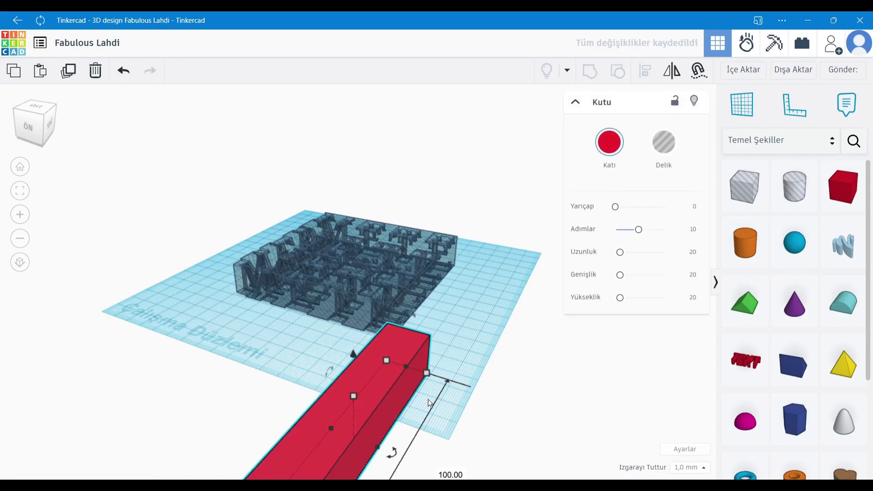
{"action": "left_click", "coordinate": [434, 337]}
{"action": "type", "text": "100"}
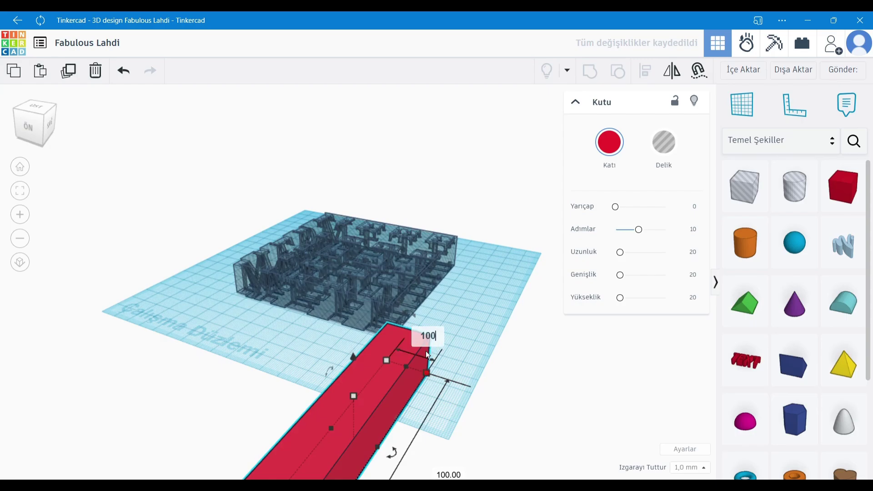
{"action": "key", "text": "Return"}
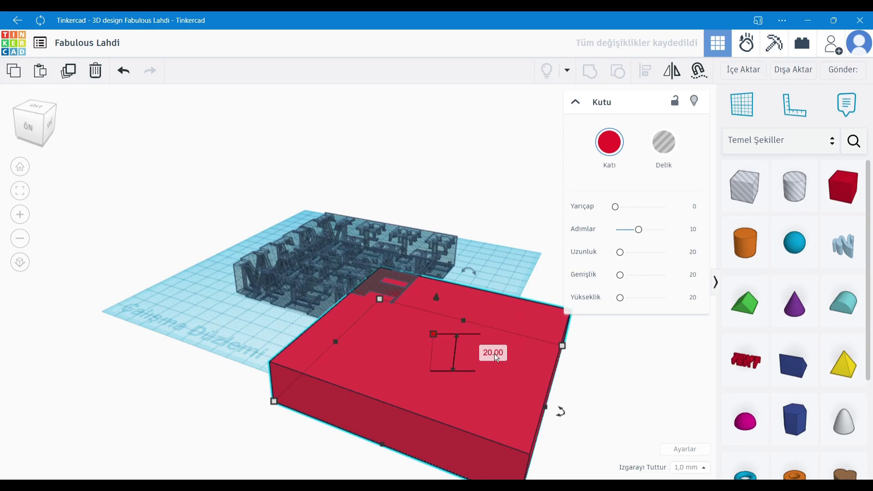
Align the box over the letter hole model and group them into one solid.
{"action": "left_click_drag", "start_coordinate": [511, 402], "coordinate": [507, 371]}
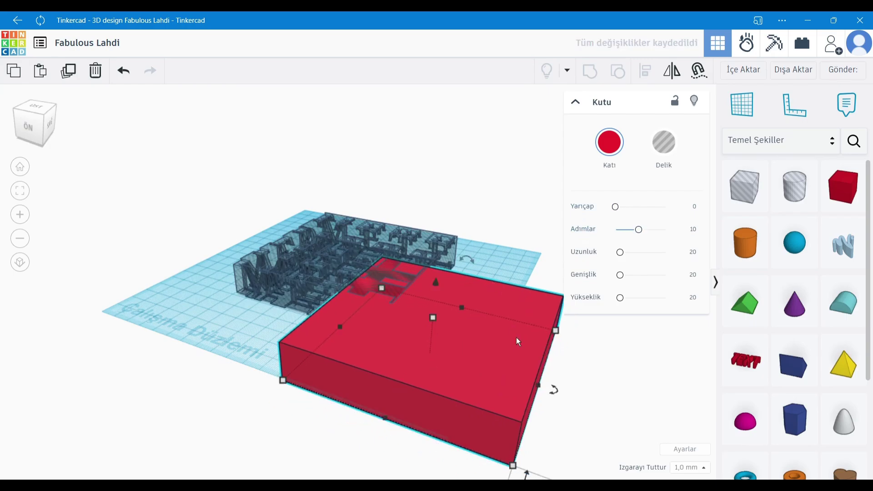
{"action": "left_click", "coordinate": [214, 312]}
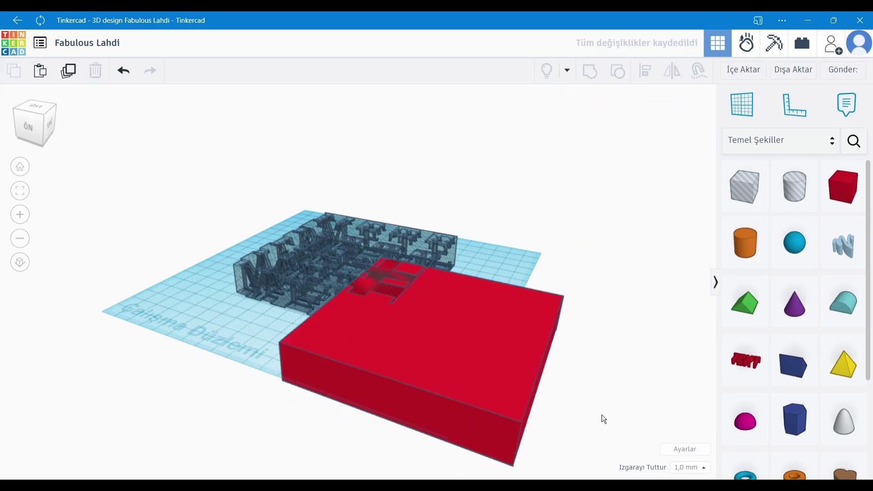
{"action": "left_click_drag", "start_coordinate": [601, 414], "coordinate": [230, 177]}
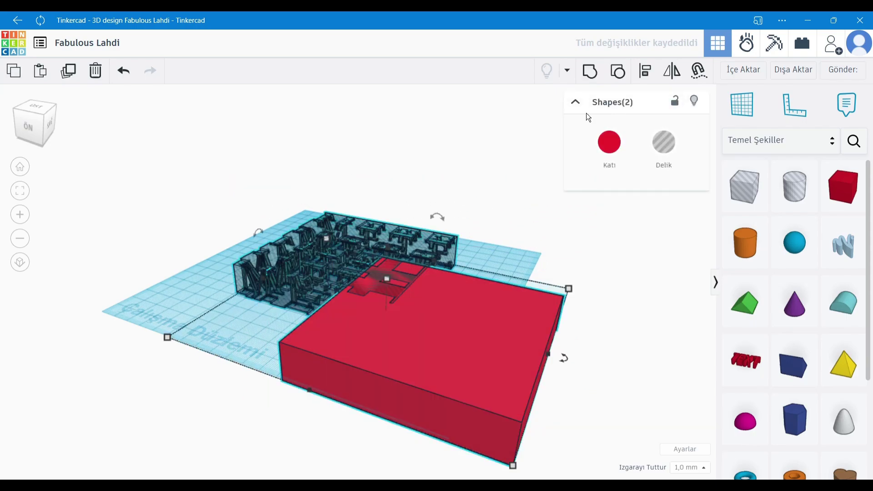
{"action": "left_click", "coordinate": [642, 71]}
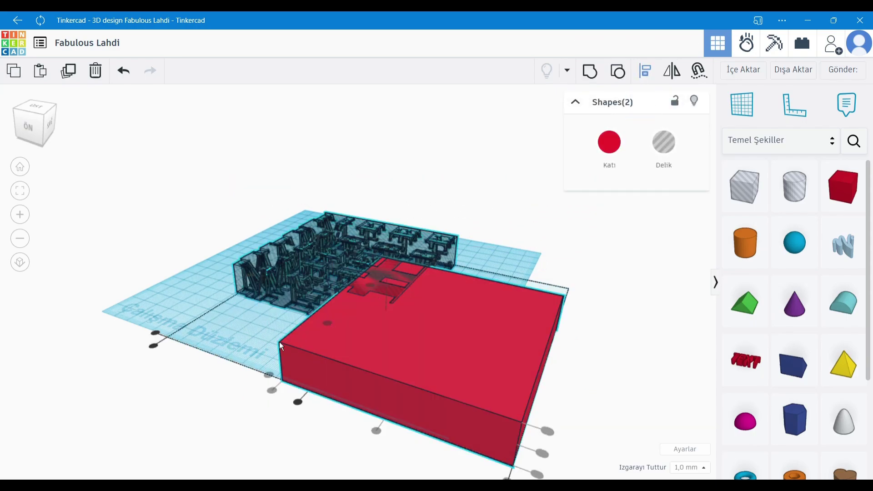
{"action": "left_click", "coordinate": [156, 334]}
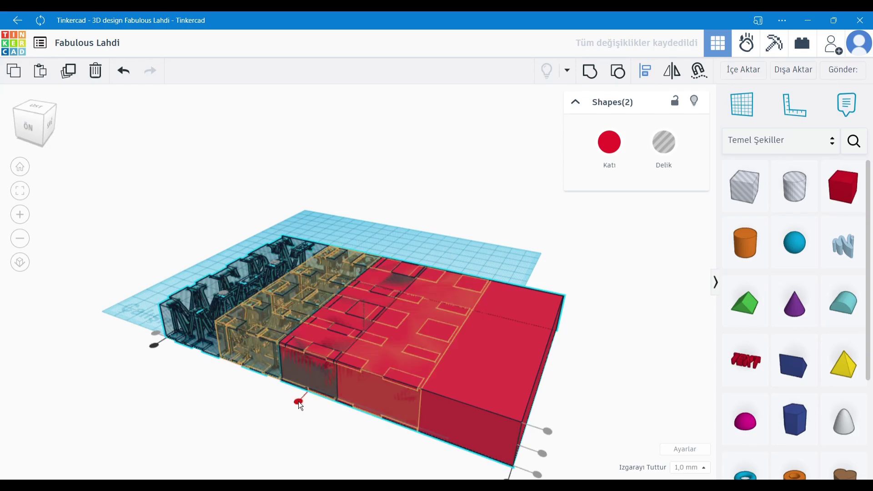
{"action": "left_click_drag", "start_coordinate": [319, 405], "coordinate": [374, 400]}
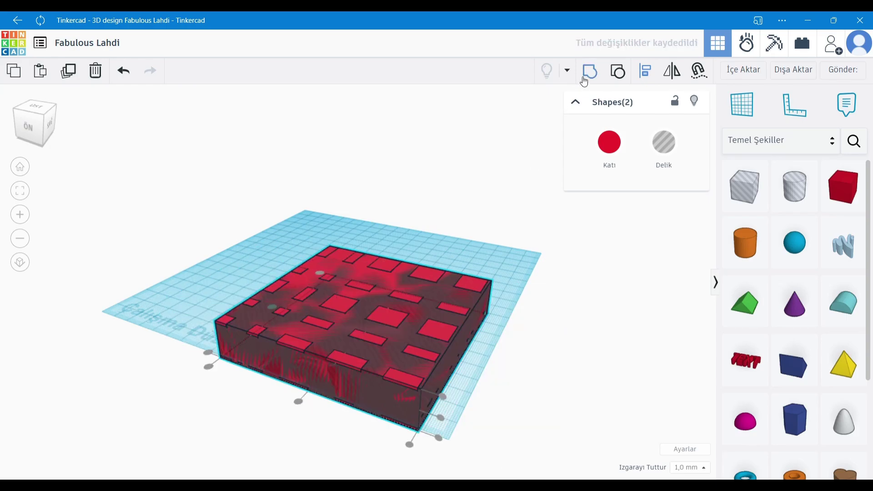
{"action": "left_click", "coordinate": [589, 73]}
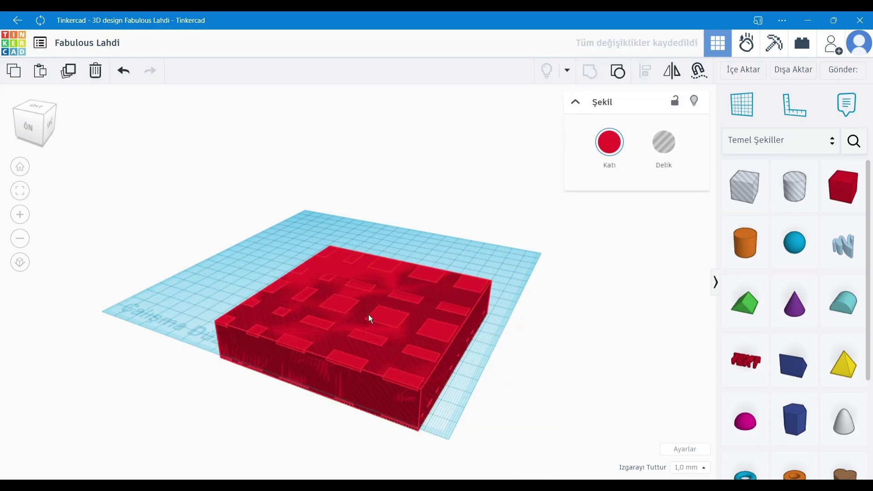
Undo the last change and move the intersected letters back toward the workplane centre.
{"action": "key", "text": "ctrl+z"}
{"action": "left_click_drag", "start_coordinate": [378, 280], "coordinate": [362, 265]}
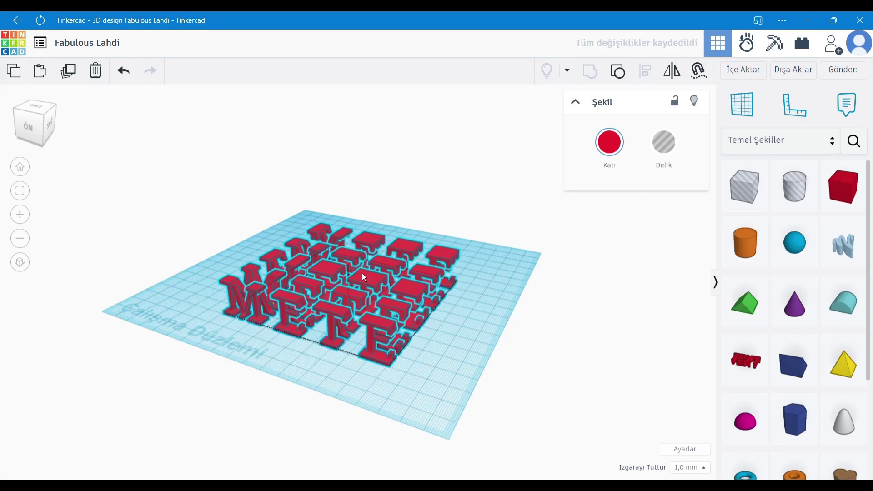
{"action": "left_click", "coordinate": [266, 342]}
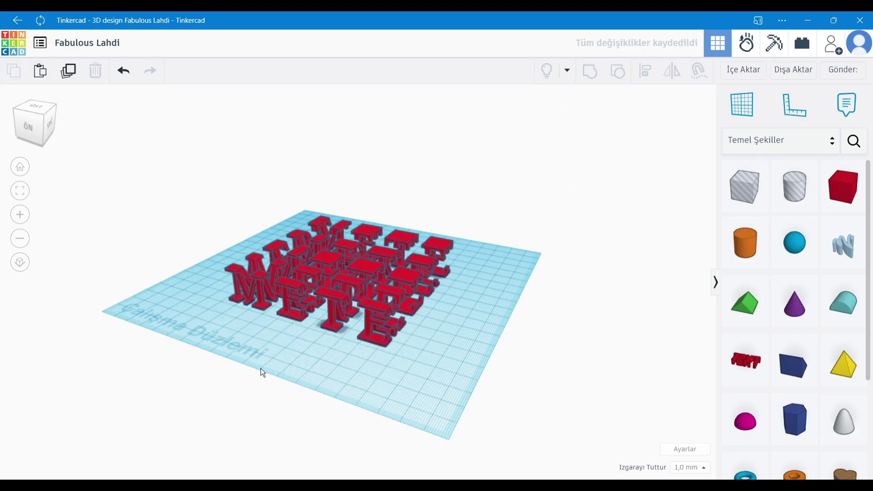
{"action": "mouse_move", "coordinate": [268, 374]}
{"action": "right_mouse_down"}
{"action": "mouse_move", "coordinate": [351, 337]}
{"action": "mouse_move", "coordinate": [167, 334]}
{"action": "mouse_move", "coordinate": [111, 343]}
{"action": "mouse_move", "coordinate": [429, 364]}
{"action": "mouse_move", "coordinate": [560, 358]}
{"action": "mouse_move", "coordinate": [559, 347]}
{"action": "mouse_move", "coordinate": [598, 341]}
{"action": "mouse_move", "coordinate": [344, 368]}
{"action": "mouse_move", "coordinate": [616, 378]}
{"action": "mouse_move", "coordinate": [312, 356]}
{"action": "mouse_move", "coordinate": [396, 374]}
{"action": "mouse_move", "coordinate": [616, 370]}
{"action": "mouse_move", "coordinate": [475, 372]}
{"action": "mouse_move", "coordinate": [454, 403]}
{"action": "mouse_move", "coordinate": [411, 401]}
{"action": "mouse_move", "coordinate": [404, 350]}
{"action": "mouse_move", "coordinate": [230, 347]}
{"action": "mouse_move", "coordinate": [244, 358]}
{"action": "mouse_move", "coordinate": [594, 362]}
{"action": "mouse_move", "coordinate": [413, 368]}
{"action": "mouse_move", "coordinate": [394, 395]}
{"action": "mouse_move", "coordinate": [399, 388]}
{"action": "right_mouse_up"}
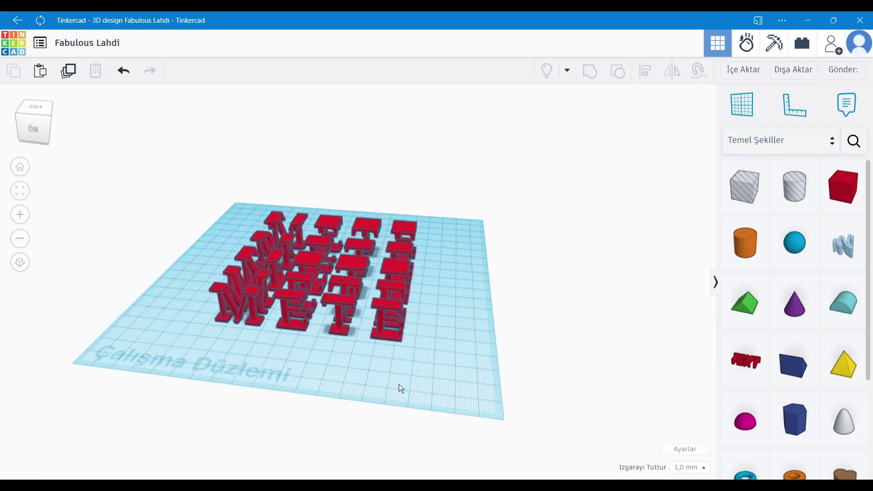
Switch to the top view and centre the 4 × 4 letter grid.
{"action": "left_click", "coordinate": [39, 110]}
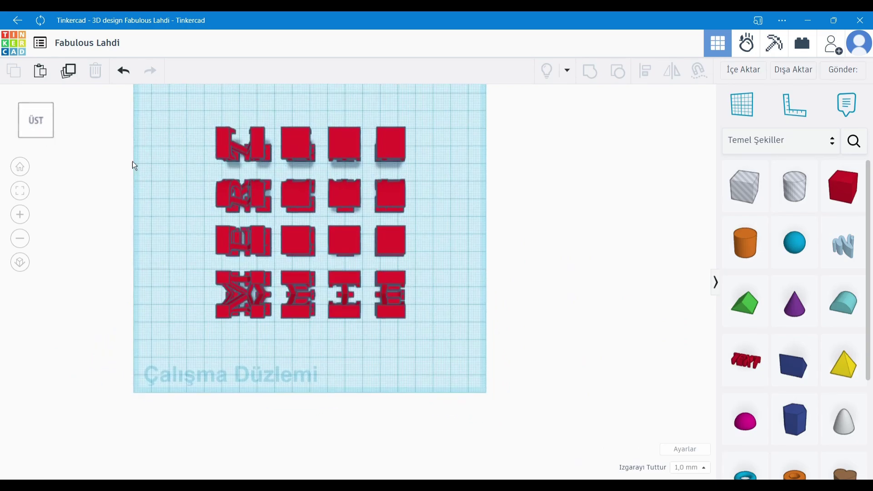
{"action": "right_click_drag", "start_coordinate": [179, 121], "coordinate": [175, 117]}
{"action": "left_click", "coordinate": [40, 115]}
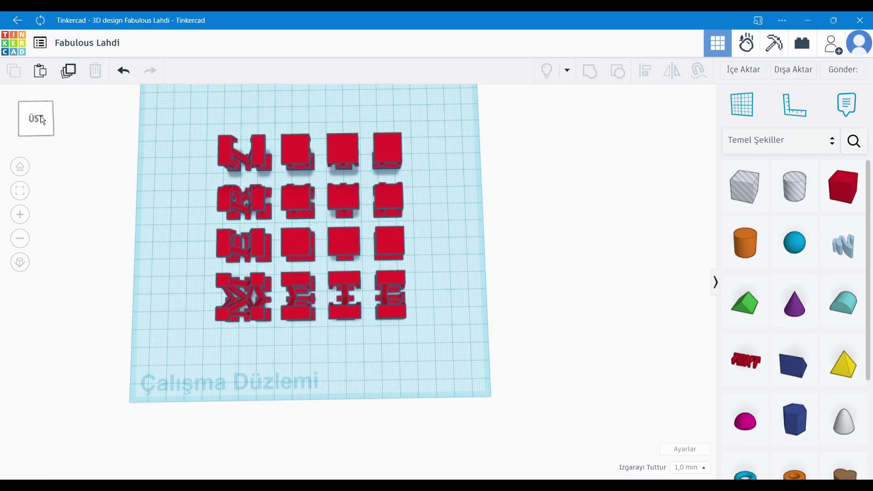
{"action": "middle_click_drag", "start_coordinate": [180, 125], "coordinate": [205, 175]}
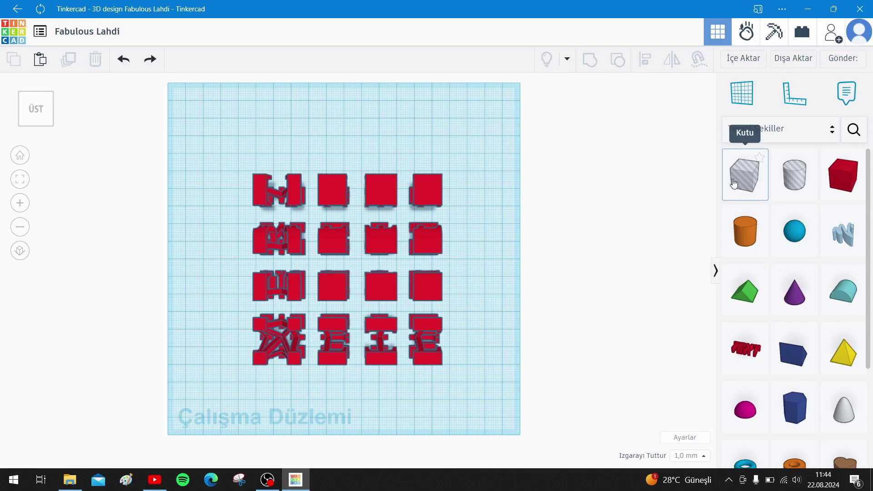
Place a hole box over the rightmost letter column, about 90 mm long.
{"action": "left_click_drag", "start_coordinate": [735, 182], "coordinate": [472, 203]}
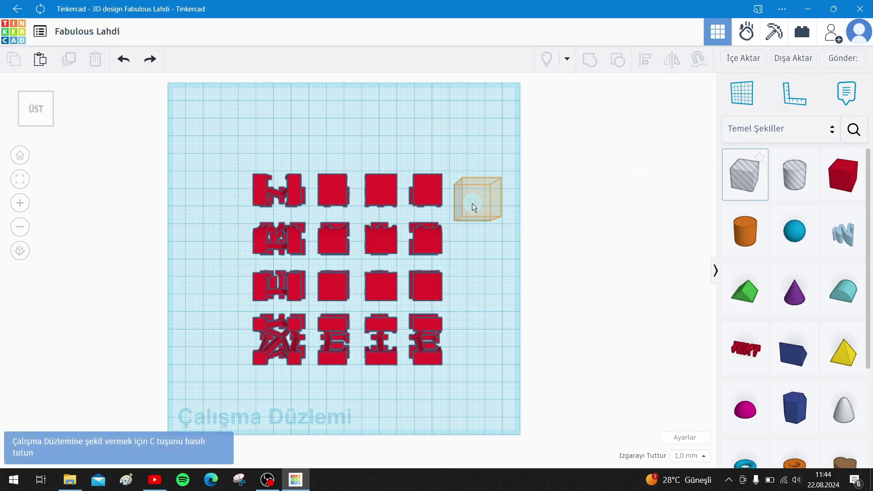
{"action": "left_click_drag", "start_coordinate": [473, 221], "coordinate": [474, 337]}
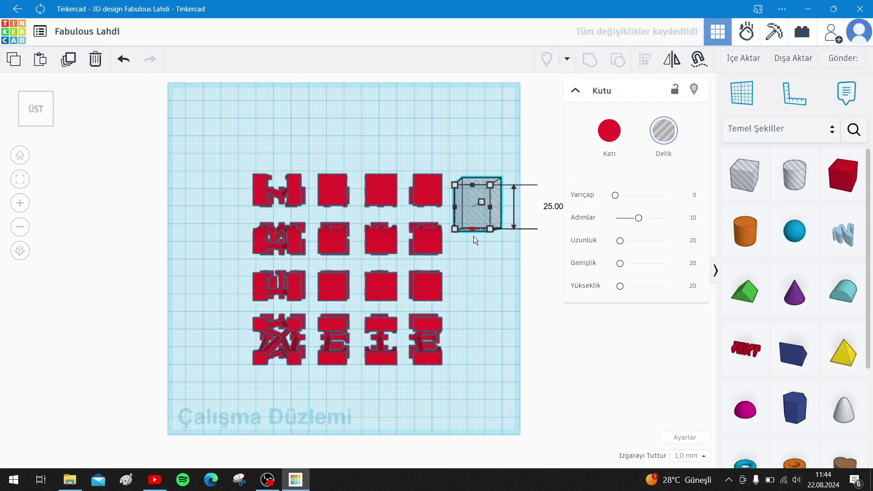
{"action": "left_click_drag", "start_coordinate": [493, 275], "coordinate": [501, 282]}
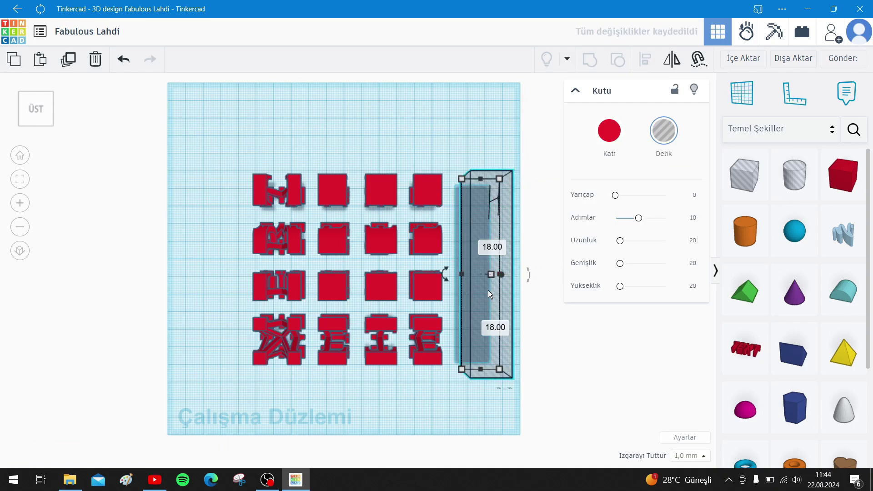
{"action": "key", "text": "ctrl+z"}
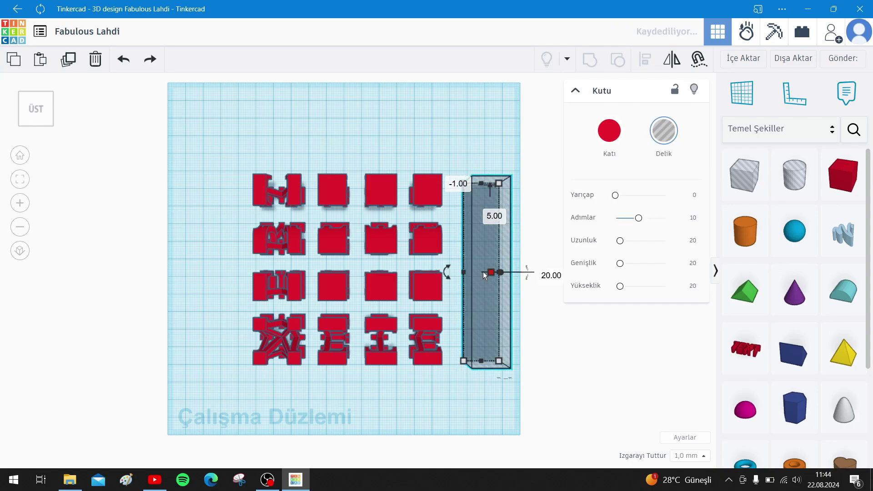
{"action": "mouse_move", "coordinate": [483, 302]}
{"action": "left_mouse_down"}
{"action": "mouse_move", "coordinate": [443, 321]}
{"action": "mouse_move", "coordinate": [425, 342]}
{"action": "left_mouse_up"}
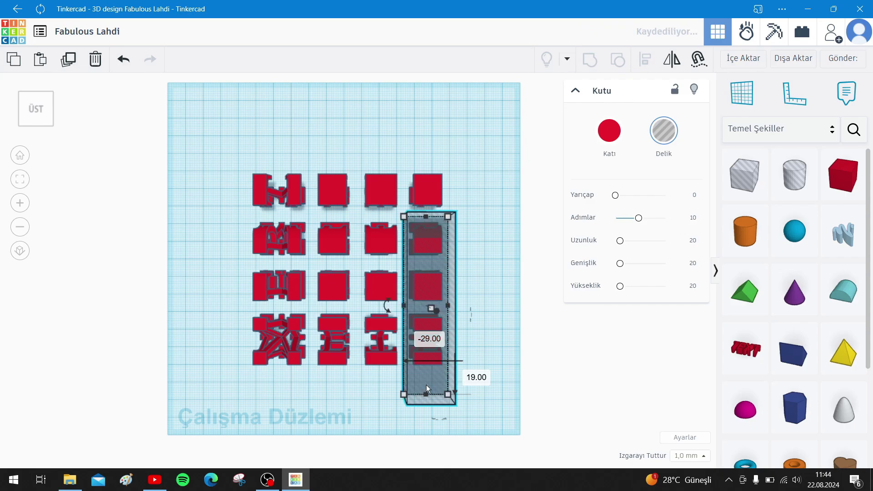
{"action": "left_click_drag", "start_coordinate": [429, 377], "coordinate": [429, 375]}
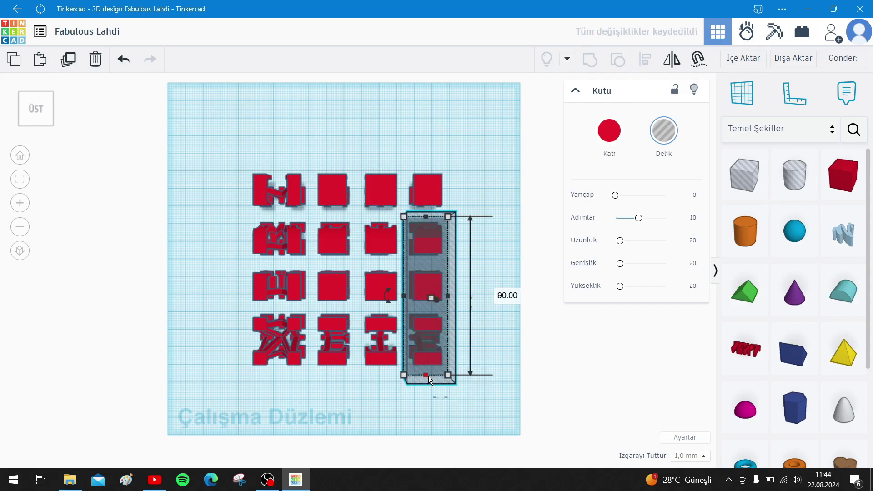
Copy the hole box onto the third column, shorter, and add a short box at the second column's bottom.
{"action": "key", "text": "ctrl+c"}
{"action": "key", "text": "ctrl+v"}
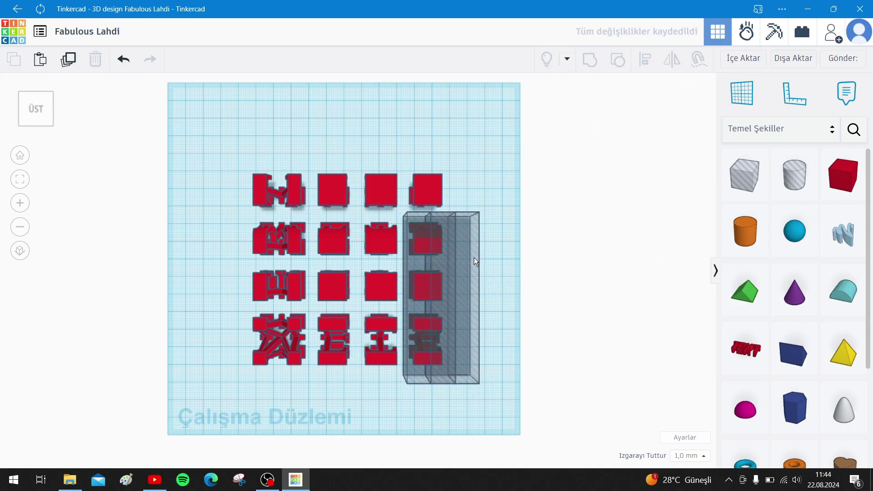
{"action": "left_click_drag", "start_coordinate": [440, 260], "coordinate": [394, 313]}
{"action": "left_click_drag", "start_coordinate": [383, 428], "coordinate": [388, 375]}
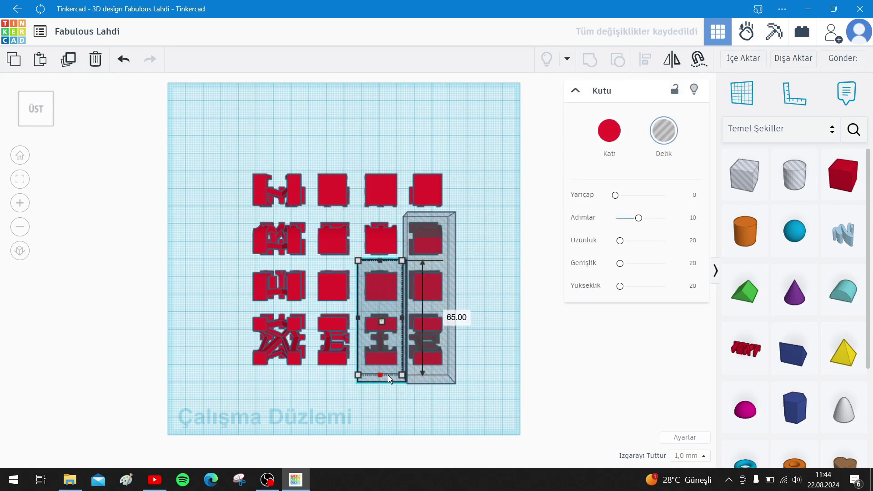
{"action": "left_click_drag", "start_coordinate": [396, 314], "coordinate": [419, 313]}
{"action": "mouse_move", "coordinate": [398, 271]}
{"action": "left_mouse_down"}
{"action": "mouse_move", "coordinate": [321, 276]}
{"action": "mouse_move", "coordinate": [340, 319]}
{"action": "mouse_move", "coordinate": [339, 308]}
{"action": "left_mouse_up"}
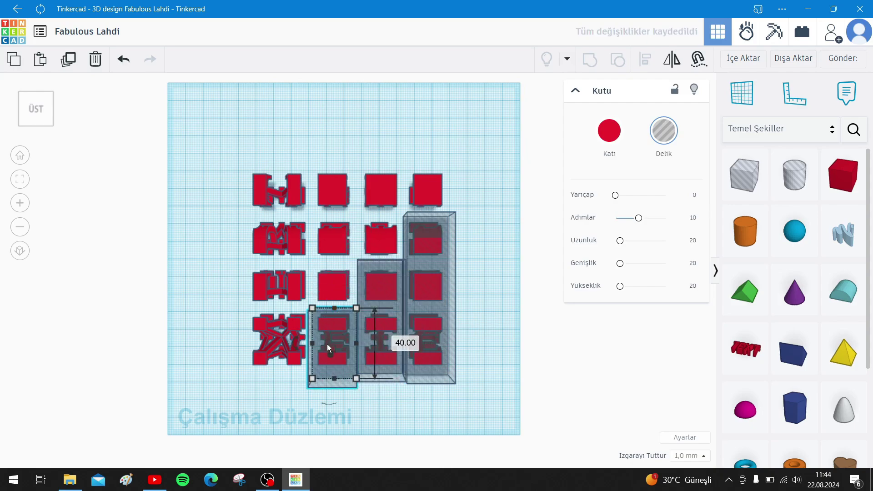
{"action": "left_click", "coordinate": [227, 348]}
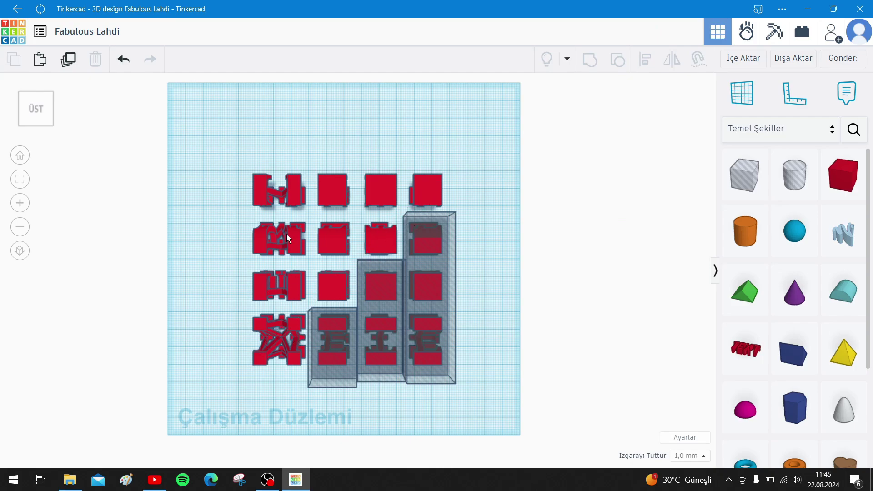
Copy the tallest hole box onto the leftmost column, covering its top three rows.
{"action": "left_click", "coordinate": [447, 231]}
{"action": "key", "text": "ctrl+c"}
{"action": "key", "text": "ctrl+v"}
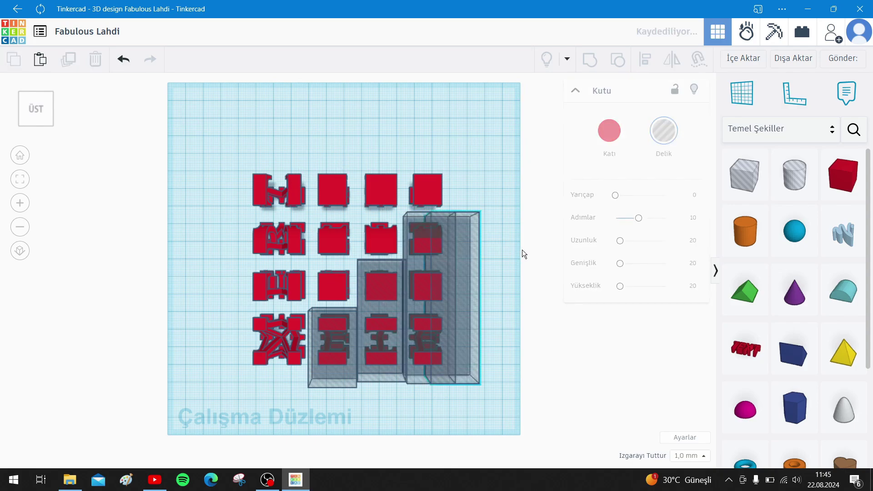
{"action": "mouse_move", "coordinate": [470, 260]}
{"action": "left_mouse_down"}
{"action": "mouse_move", "coordinate": [286, 187]}
{"action": "mouse_move", "coordinate": [294, 188]}
{"action": "left_mouse_up"}
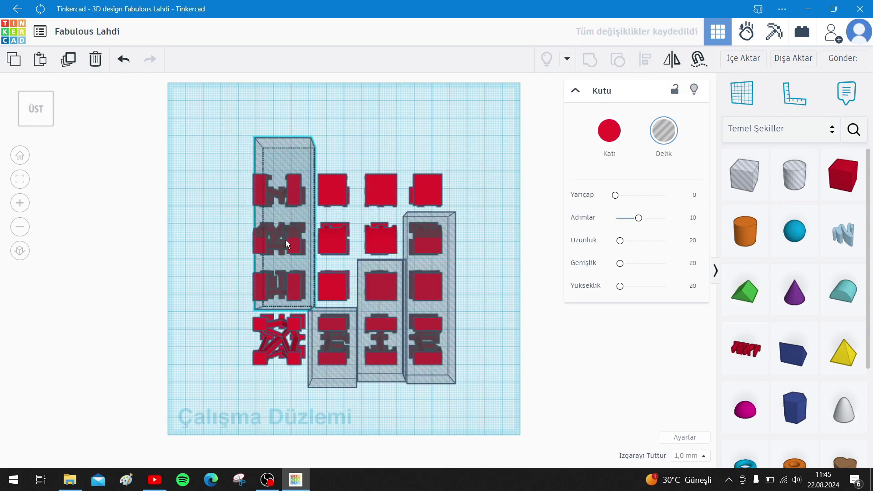
{"action": "left_click_drag", "start_coordinate": [283, 239], "coordinate": [275, 240]}
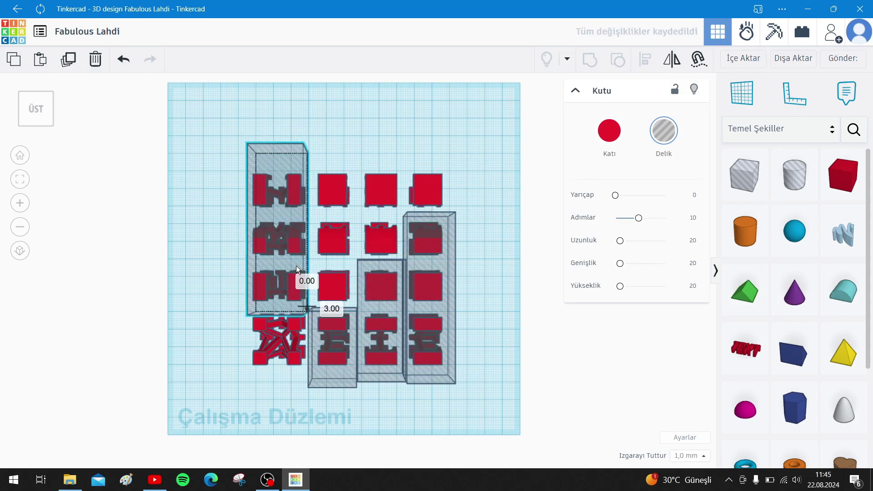
{"action": "left_click_drag", "start_coordinate": [282, 147], "coordinate": [282, 162]}
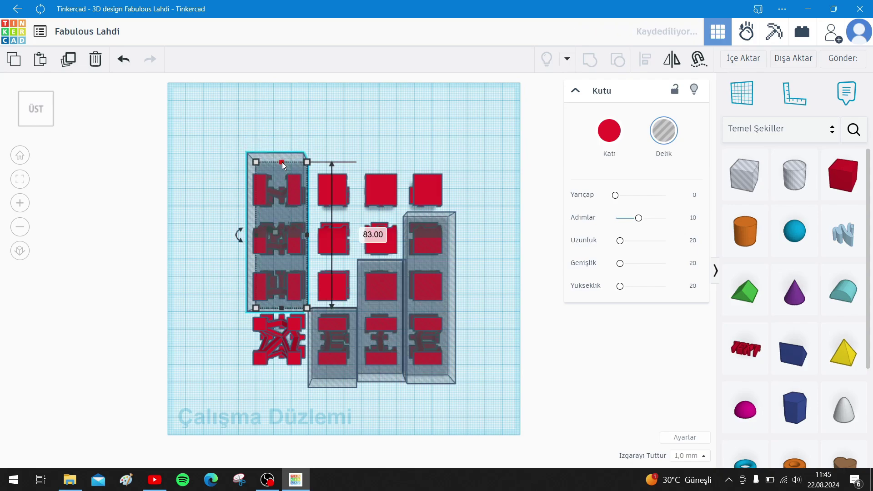
Duplicate it onto the second column over the top two rows, 34 mm long.
{"action": "key", "text": "ctrl+d"}
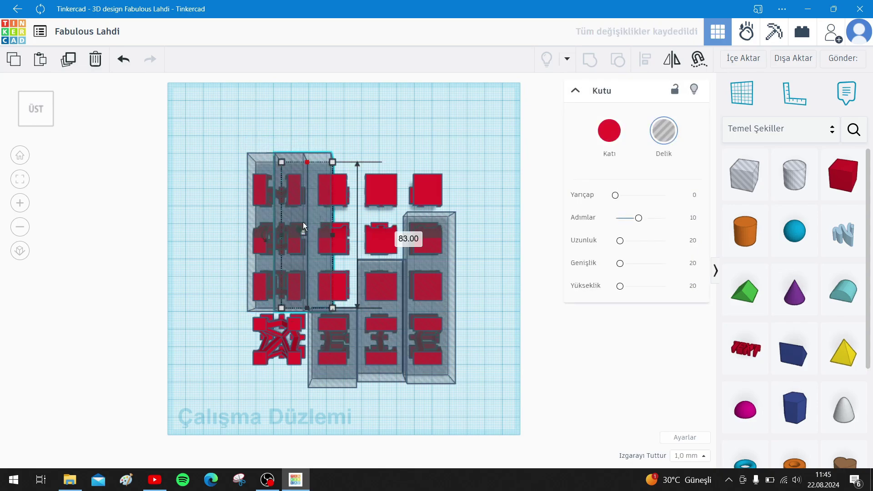
{"action": "left_click_drag", "start_coordinate": [291, 214], "coordinate": [337, 182]}
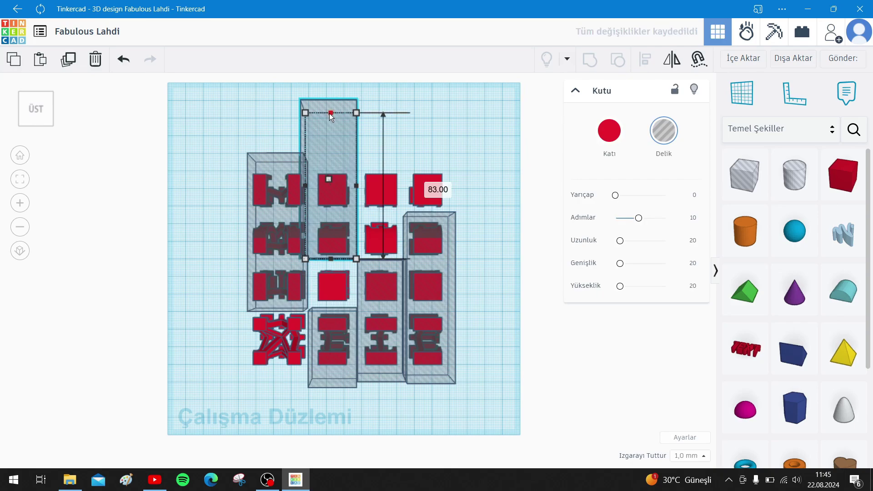
{"action": "mouse_move", "coordinate": [326, 113]}
{"action": "left_mouse_down"}
{"action": "mouse_move", "coordinate": [326, 154]}
{"action": "mouse_move", "coordinate": [370, 118]}
{"action": "left_mouse_up"}
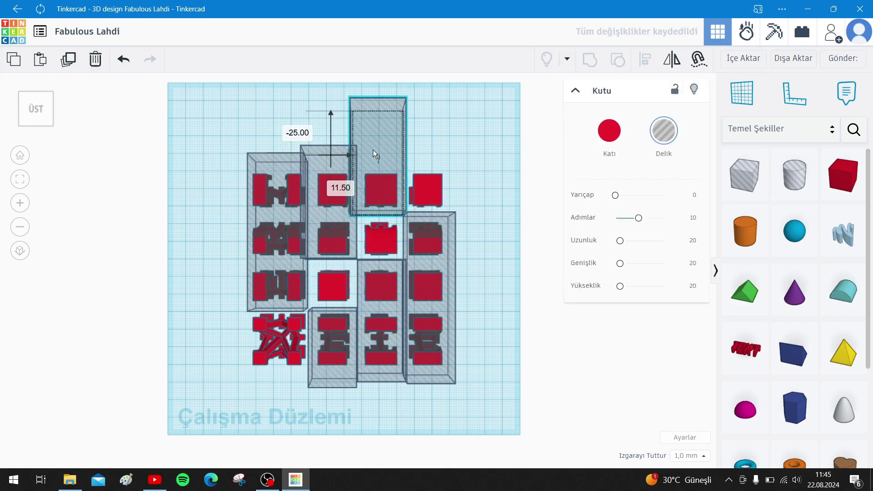
{"action": "left_click_drag", "start_coordinate": [373, 149], "coordinate": [373, 152]}
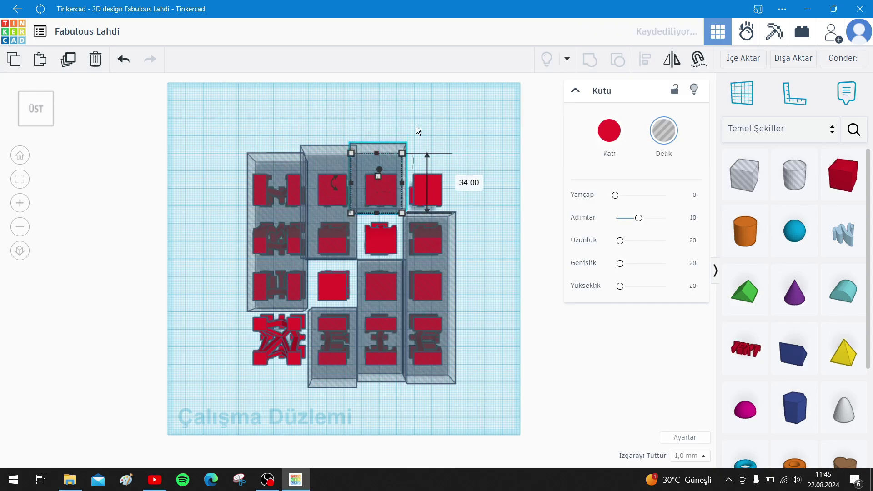
{"action": "left_click", "coordinate": [457, 184]}
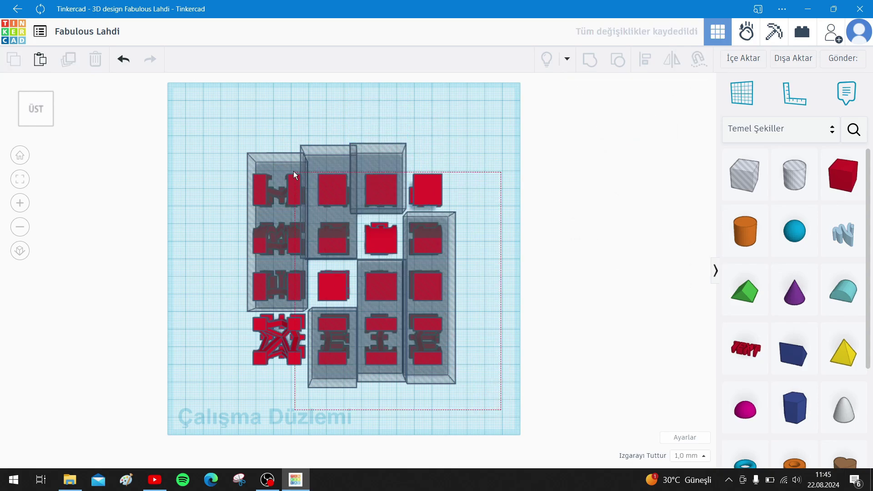
Group the letters with the six staircase hole boxes, leaving four standing letters reading MERT and METE.
{"action": "left_click_drag", "start_coordinate": [232, 125], "coordinate": [236, 108]}
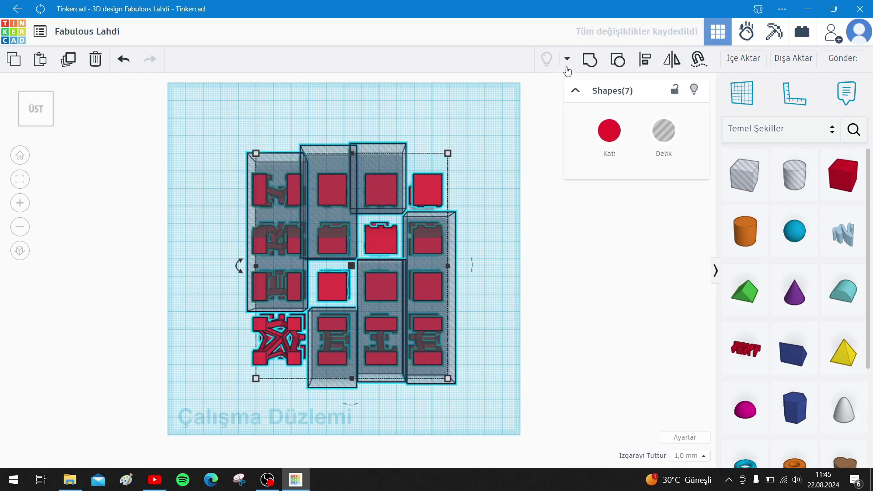
{"action": "left_click", "coordinate": [592, 61]}
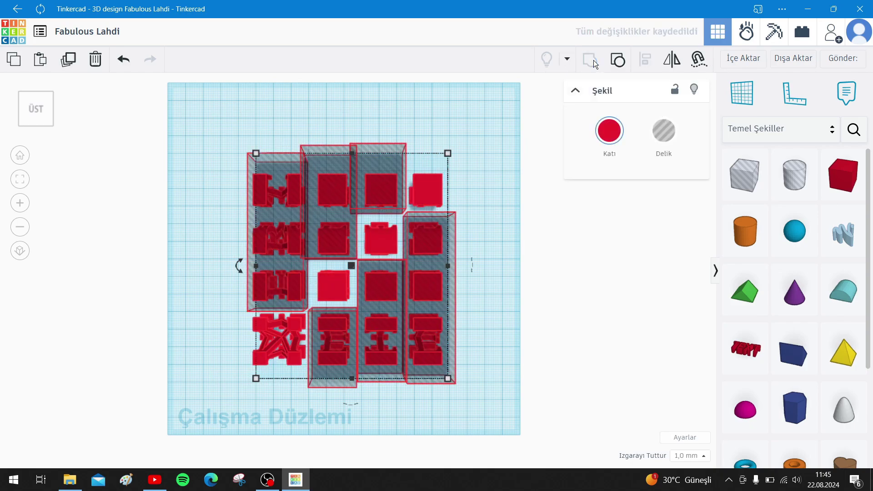
{"action": "left_click", "coordinate": [448, 359]}
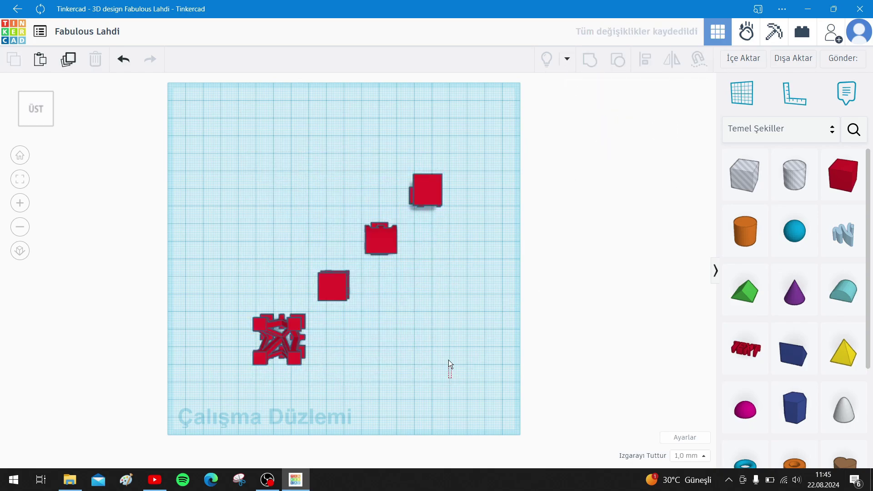
{"action": "mouse_move", "coordinate": [440, 317]}
{"action": "right_mouse_down"}
{"action": "mouse_move", "coordinate": [433, 236]}
{"action": "mouse_move", "coordinate": [450, 233]}
{"action": "mouse_move", "coordinate": [194, 229]}
{"action": "mouse_move", "coordinate": [179, 241]}
{"action": "mouse_move", "coordinate": [536, 270]}
{"action": "mouse_move", "coordinate": [662, 257]}
{"action": "mouse_move", "coordinate": [514, 352]}
{"action": "mouse_move", "coordinate": [452, 342]}
{"action": "mouse_move", "coordinate": [643, 370]}
{"action": "mouse_move", "coordinate": [674, 341]}
{"action": "mouse_move", "coordinate": [577, 355]}
{"action": "mouse_move", "coordinate": [384, 348]}
{"action": "mouse_move", "coordinate": [594, 362]}
{"action": "mouse_move", "coordinate": [648, 347]}
{"action": "mouse_move", "coordinate": [384, 353]}
{"action": "mouse_move", "coordinate": [477, 353]}
{"action": "mouse_move", "coordinate": [510, 321]}
{"action": "mouse_move", "coordinate": [419, 324]}
{"action": "mouse_move", "coordinate": [416, 347]}
{"action": "mouse_move", "coordinate": [413, 316]}
{"action": "mouse_move", "coordinate": [376, 319]}
{"action": "mouse_move", "coordinate": [411, 332]}
{"action": "mouse_move", "coordinate": [410, 339]}
{"action": "mouse_move", "coordinate": [498, 304]}
{"action": "mouse_move", "coordinate": [445, 343]}
{"action": "right_mouse_up"}
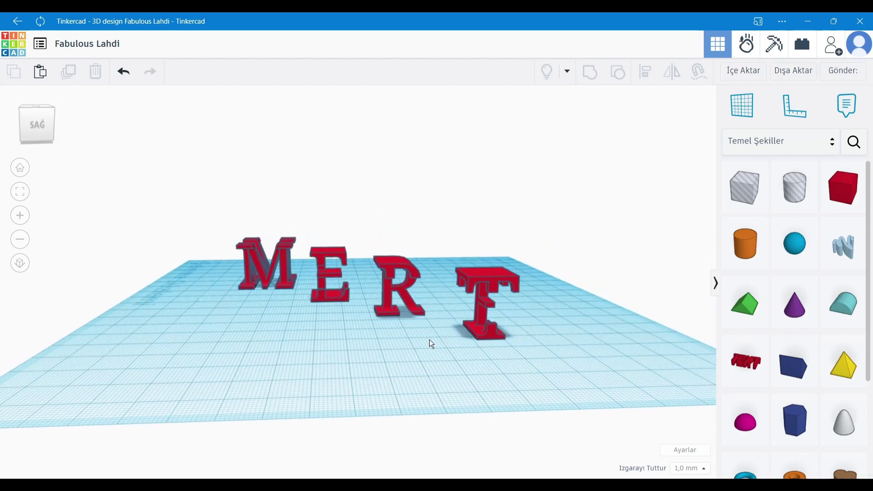